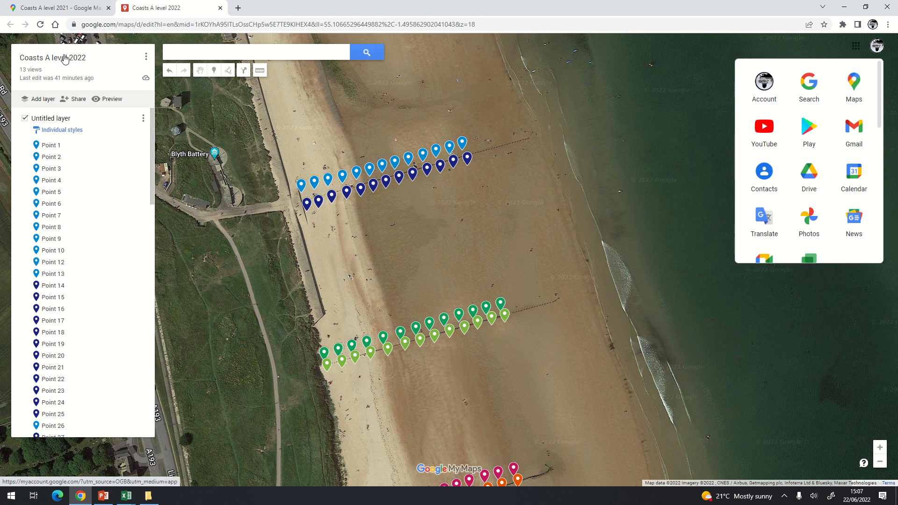
Add two markers with default names beyond the seaward end of the light-blue row along the northern groyne.
{"action": "left_click", "coordinate": [490, 255]}
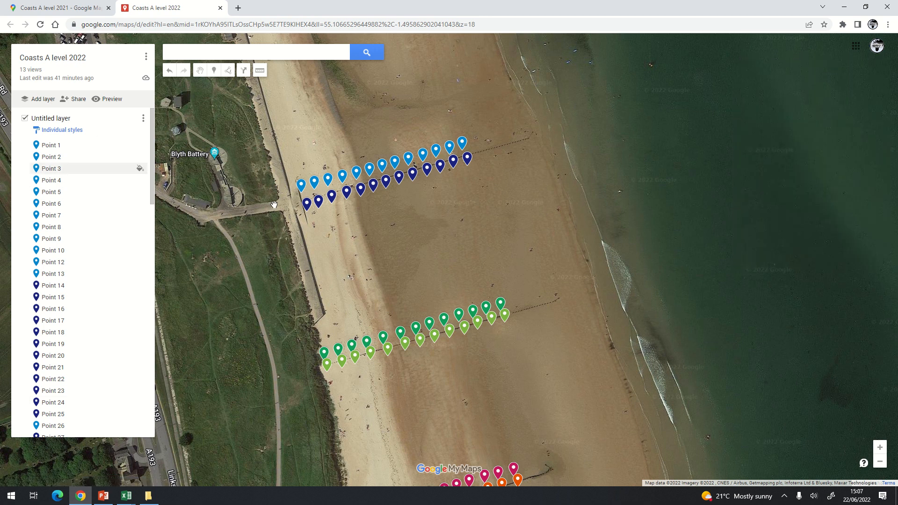
{"action": "left_click", "coordinate": [214, 70]}
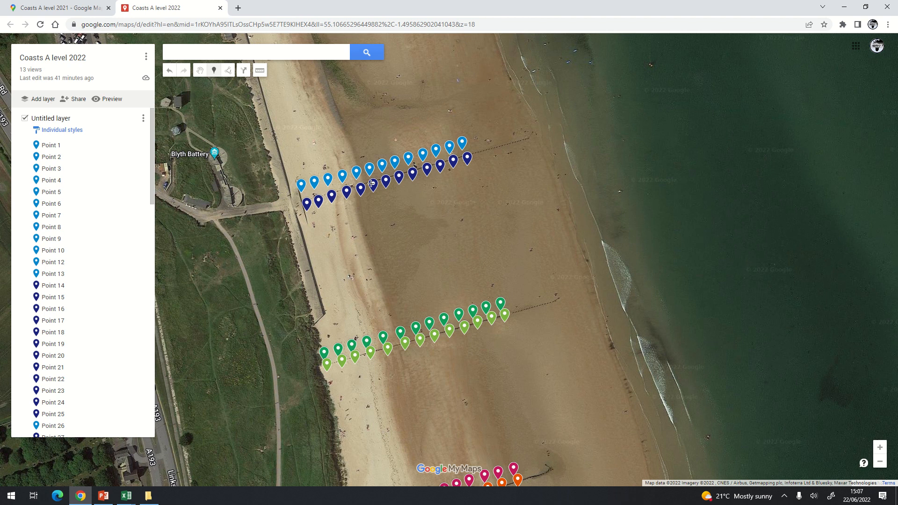
{"action": "left_click", "coordinate": [478, 142]}
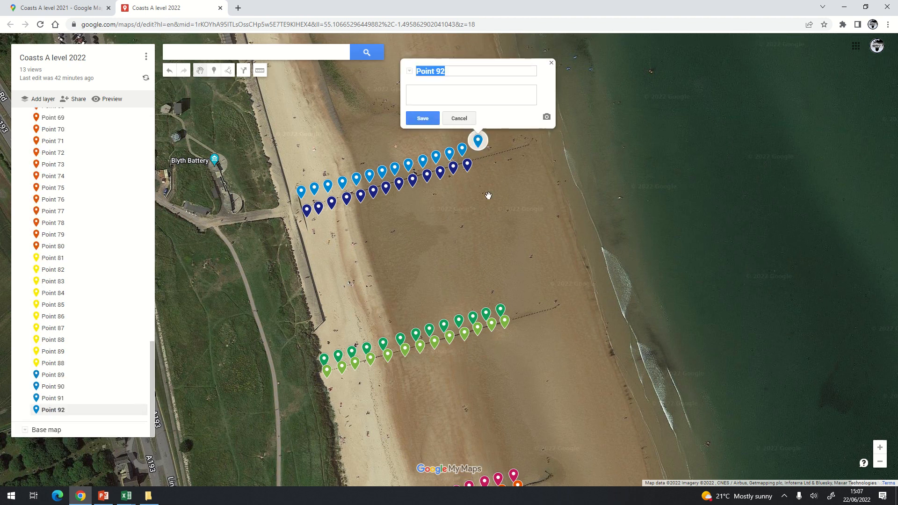
{"action": "left_click", "coordinate": [218, 69]}
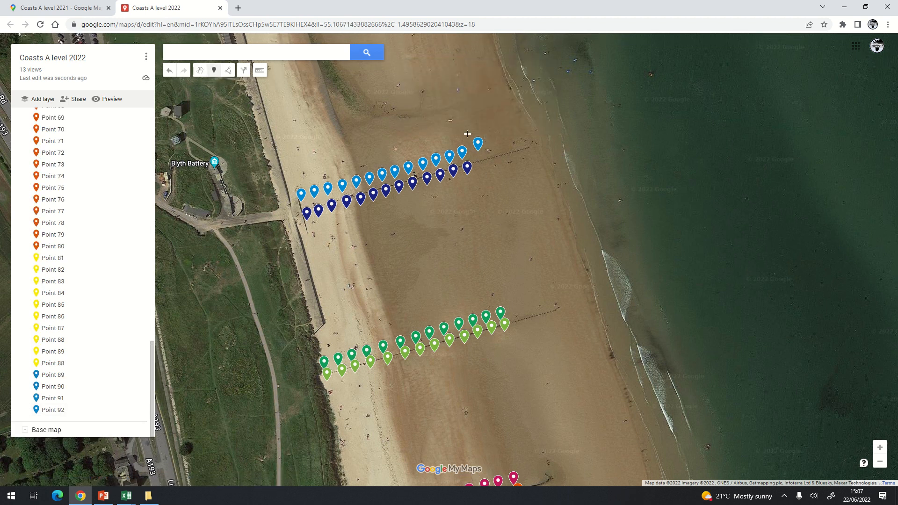
{"action": "left_click", "coordinate": [500, 144]}
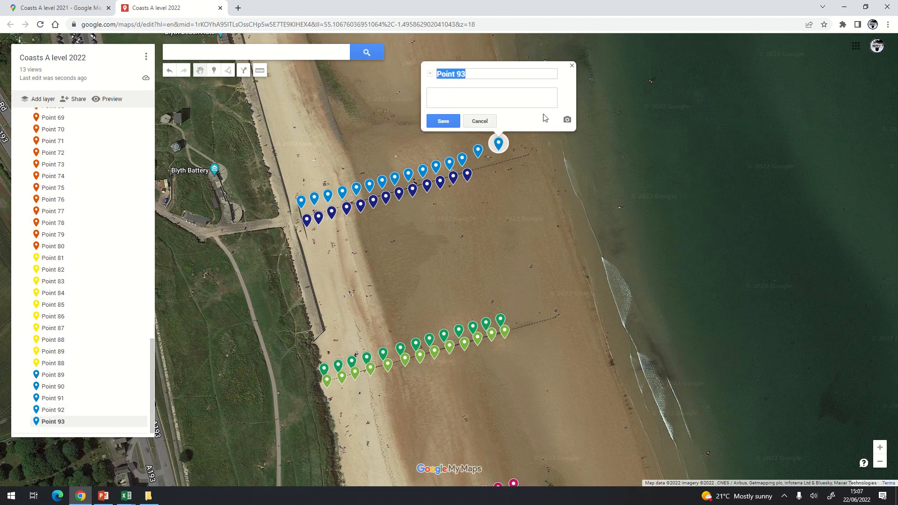
{"action": "left_click", "coordinate": [443, 122]}
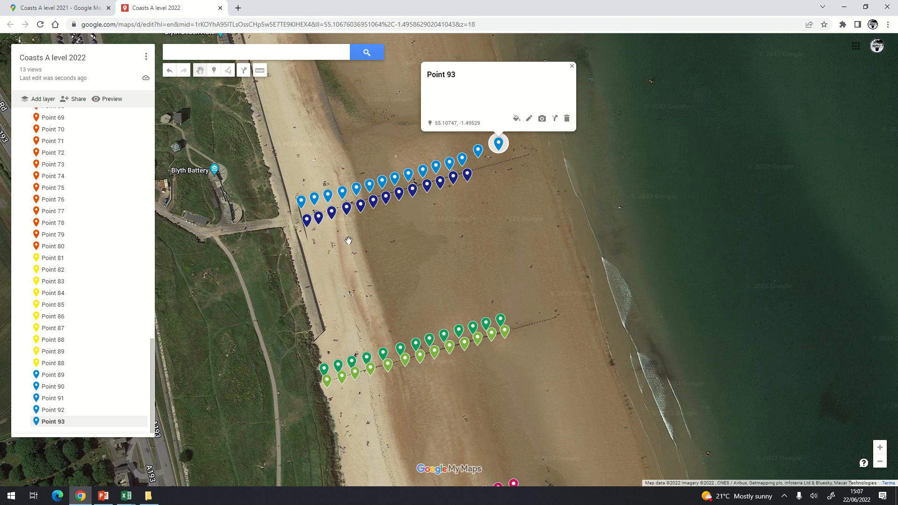
Copy Point 1's coordinates, 55.10709, -1.49756, into cell G38 of the Groyne data sheet in the Coasts A Level 2022 BLANK workbook in Excel.
{"action": "left_click", "coordinate": [301, 202]}
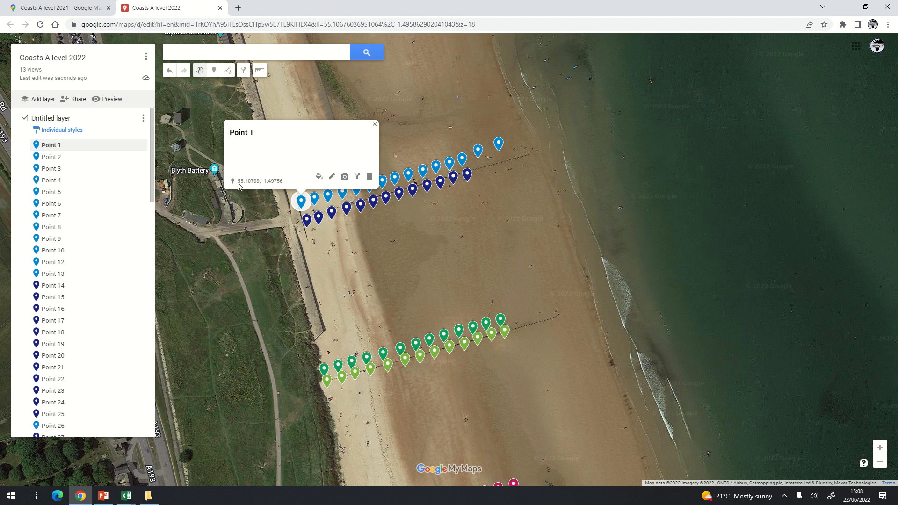
{"action": "left_click_drag", "start_coordinate": [238, 185], "coordinate": [282, 184]}
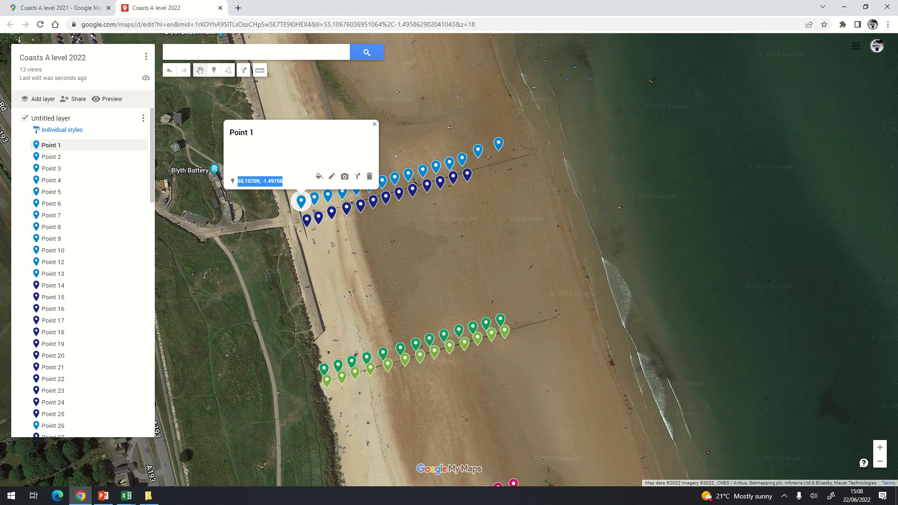
{"action": "left_click", "coordinate": [126, 496]}
{"action": "left_click", "coordinate": [78, 452]}
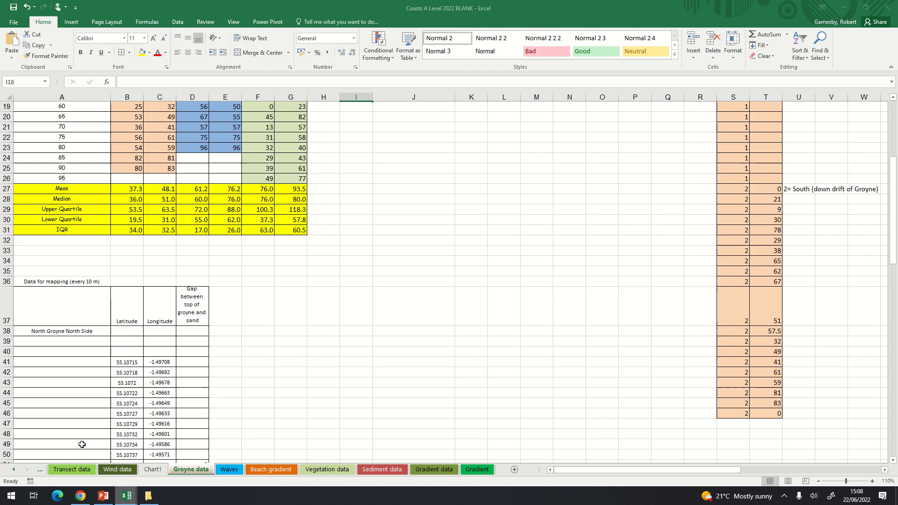
{"action": "left_click", "coordinate": [281, 331]}
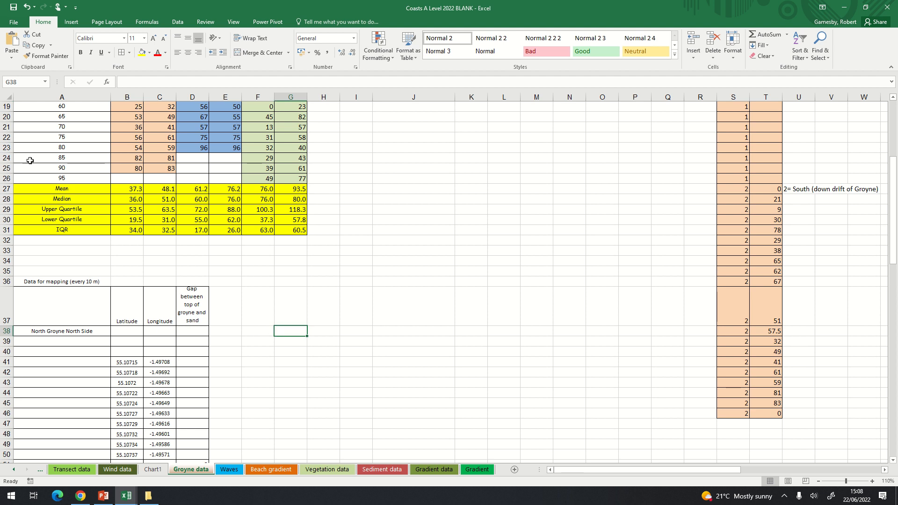
{"action": "left_click", "coordinate": [16, 43]}
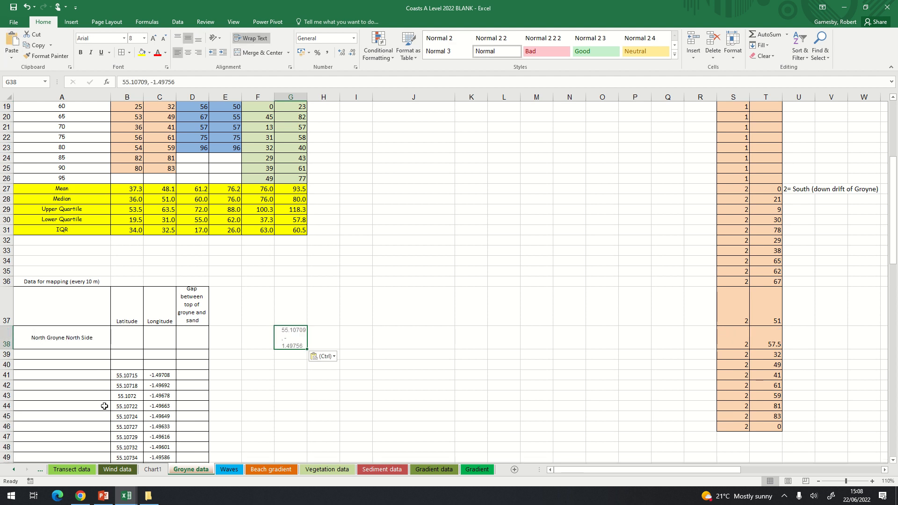
Switch to the browser map and copy Point 2's coordinates, 55.10711, -1.49741, into cell G39 of the BLANK workbook's Groyne data sheet.
{"action": "left_click", "coordinate": [81, 495]}
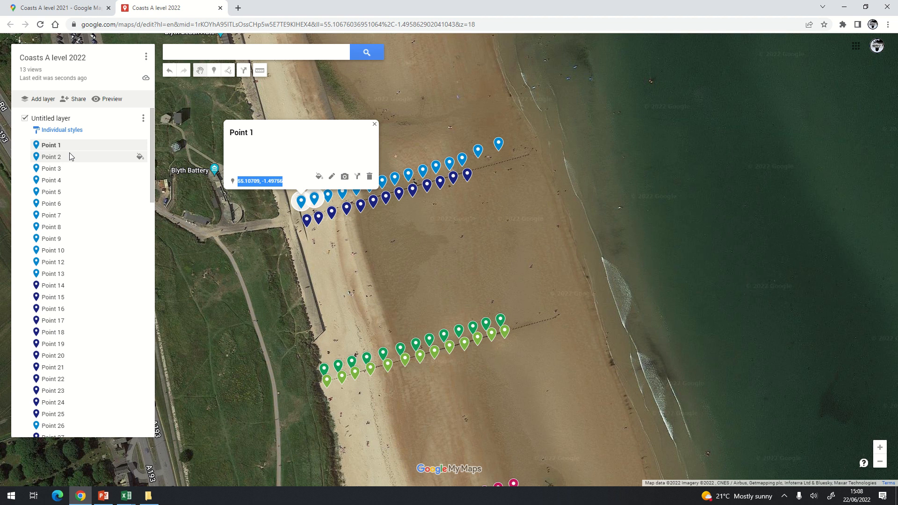
{"action": "left_click", "coordinate": [315, 200]}
{"action": "left_click_drag", "start_coordinate": [251, 179], "coordinate": [299, 180]}
{"action": "key", "text": "ctrl+c"}
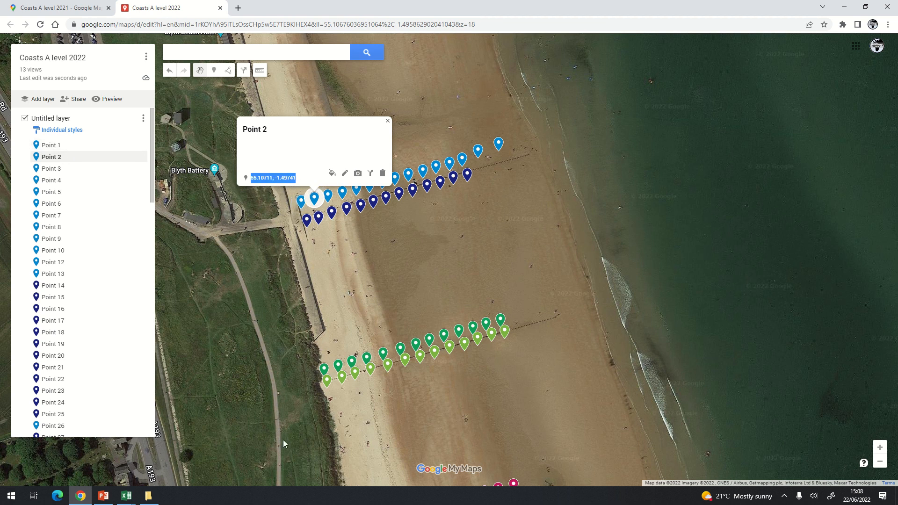
{"action": "mouse_move", "coordinate": [127, 496]}
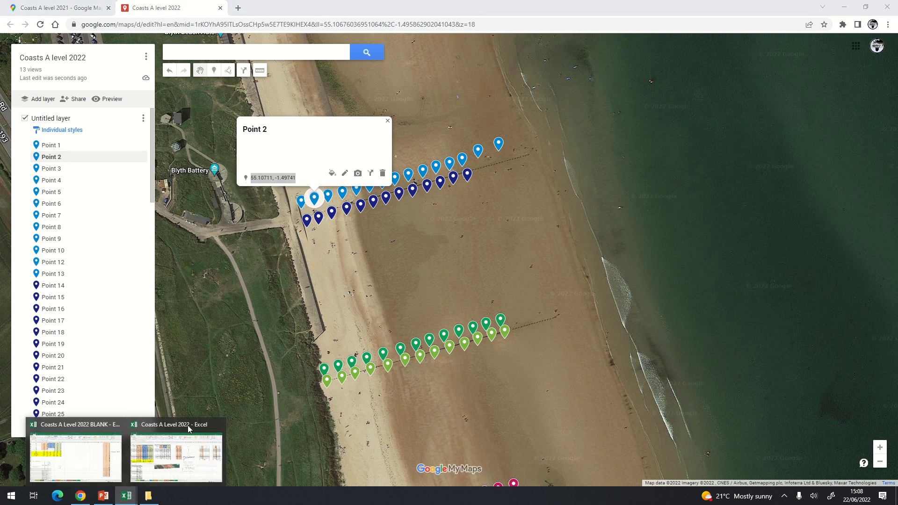
{"action": "left_click", "coordinate": [100, 462]}
{"action": "left_click", "coordinate": [293, 356]}
{"action": "key", "text": "ctrl+v"}
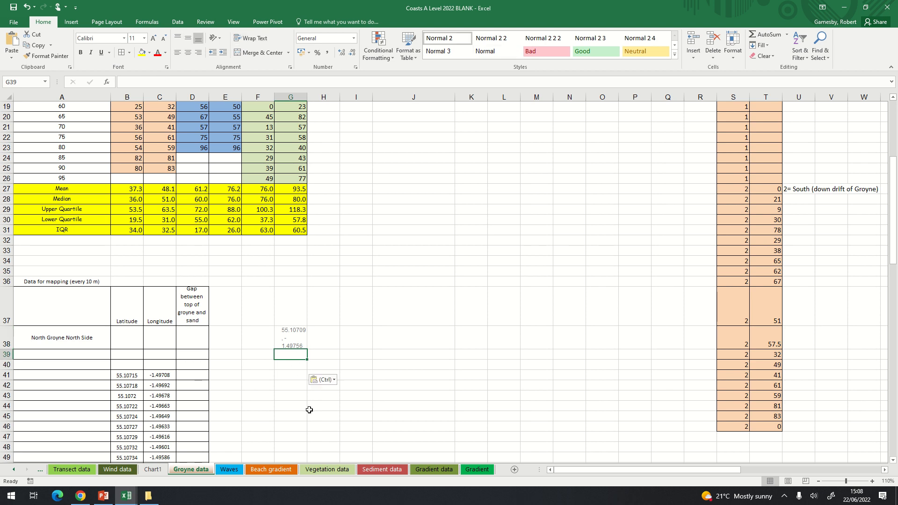
Return to the browser map and copy Point 3's coordinates, 55.10713, -1.49725, into cell G40 of the Groyne data sheet in Excel.
{"action": "left_click", "coordinate": [80, 496]}
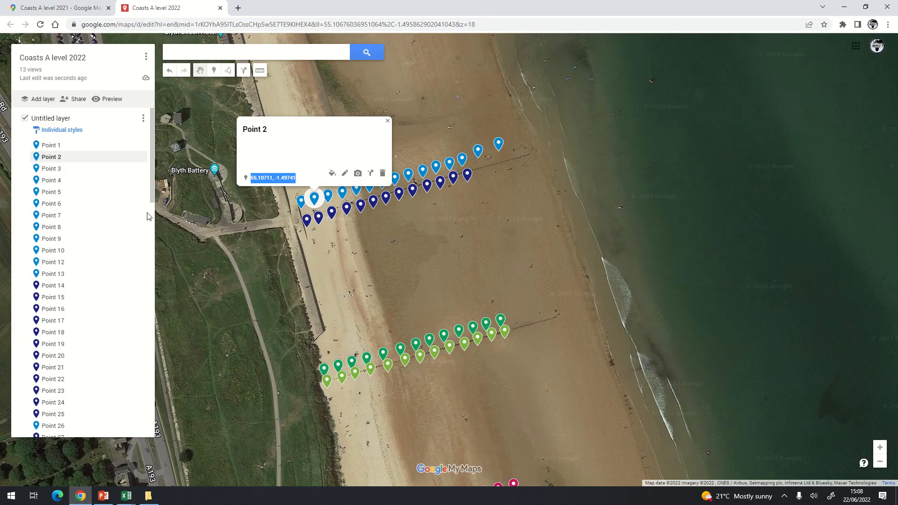
{"action": "left_click", "coordinate": [60, 168]}
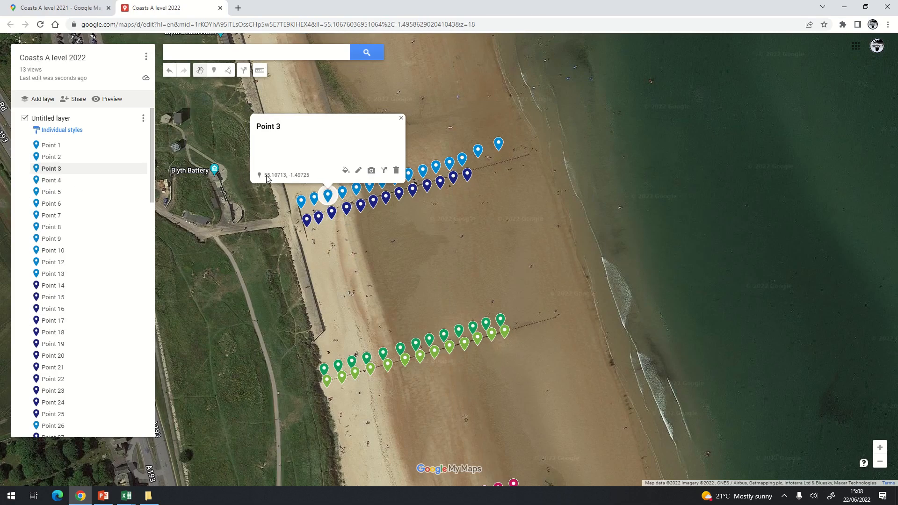
{"action": "left_click_drag", "start_coordinate": [306, 178], "coordinate": [310, 203]}
{"action": "left_click_drag", "start_coordinate": [265, 177], "coordinate": [311, 177]}
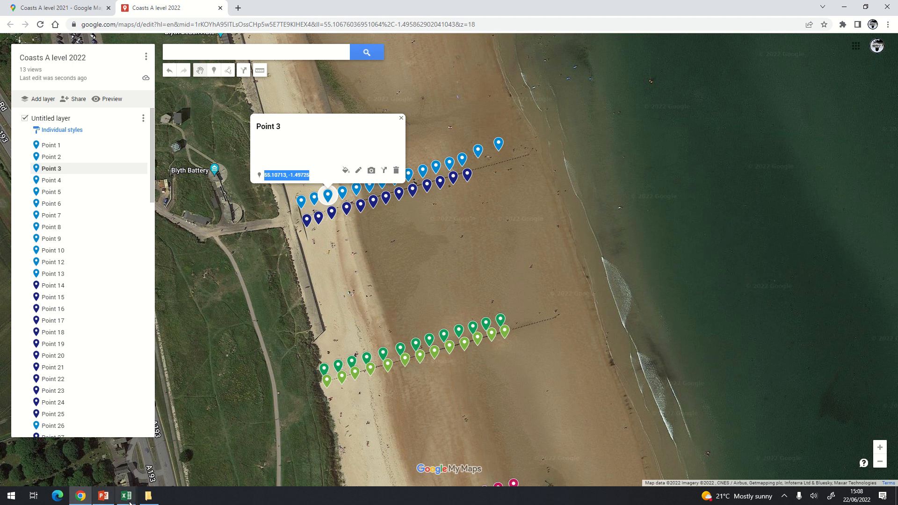
{"action": "left_click", "coordinate": [106, 470]}
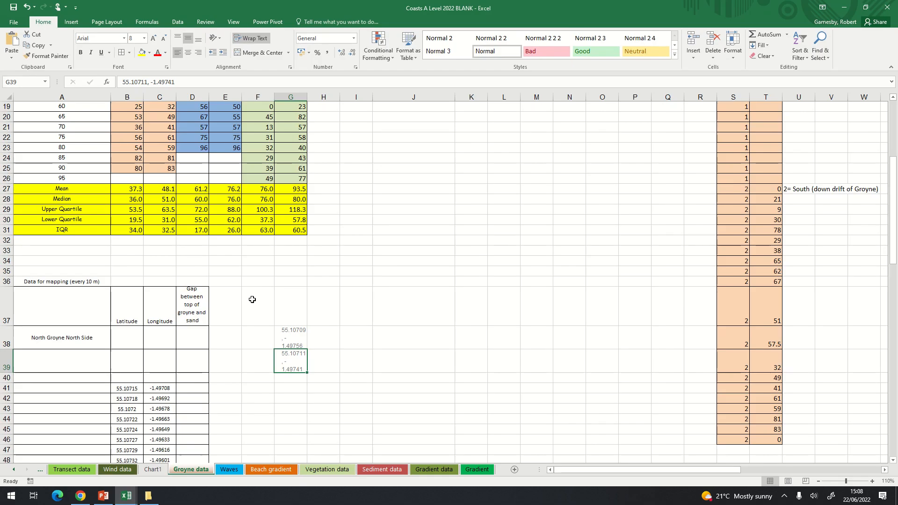
{"action": "left_click", "coordinate": [278, 379]}
{"action": "key", "text": "ctrl+v"}
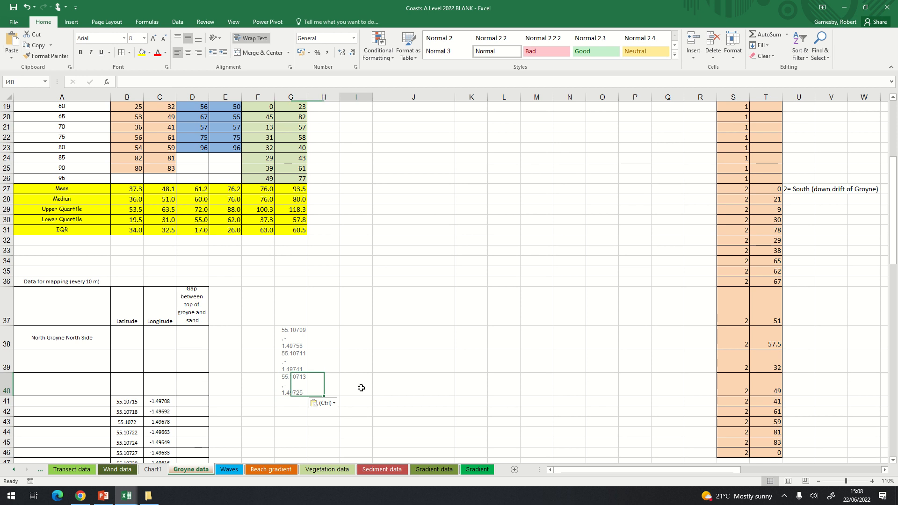
Split the coordinates in G38:G40 into two columns with Text to Columns, delimited by comma, in General format.
{"action": "left_click", "coordinate": [288, 333]}
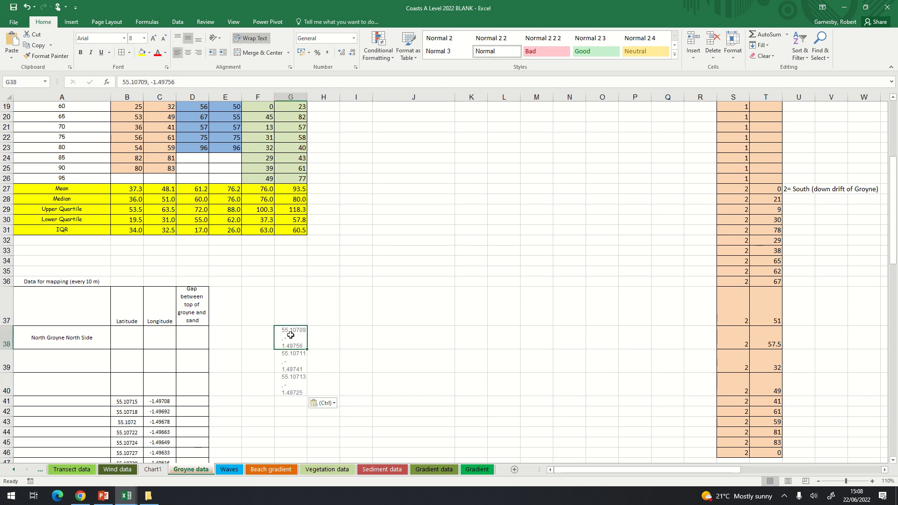
{"action": "left_click_drag", "start_coordinate": [289, 333], "coordinate": [291, 390]}
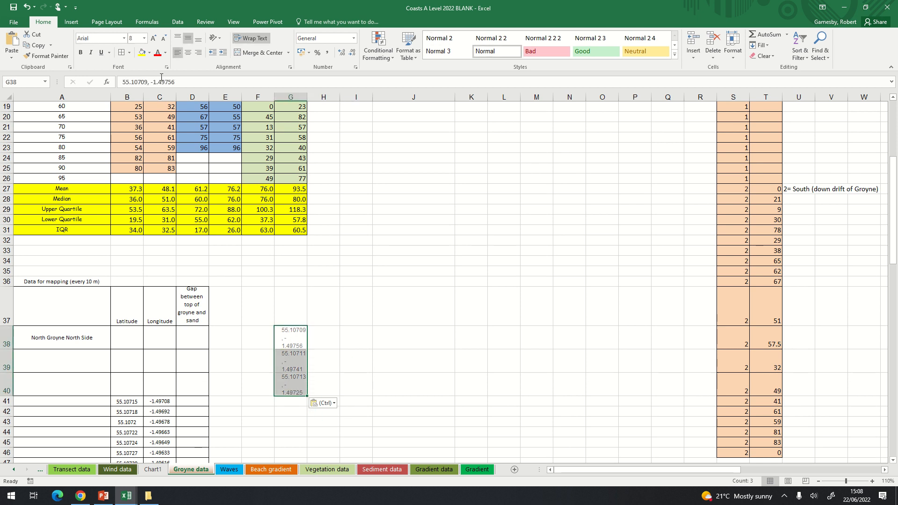
{"action": "left_click", "coordinate": [178, 23]}
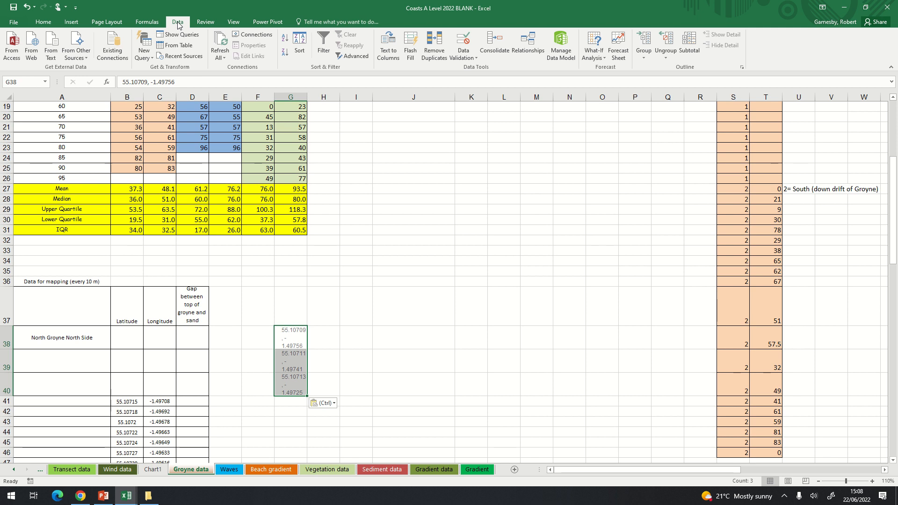
{"action": "left_click", "coordinate": [388, 54]}
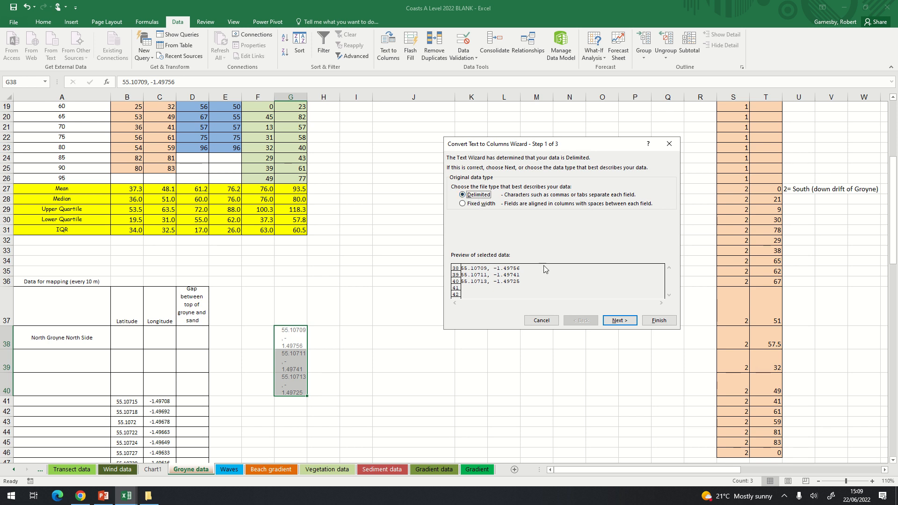
{"action": "left_click", "coordinate": [623, 322]}
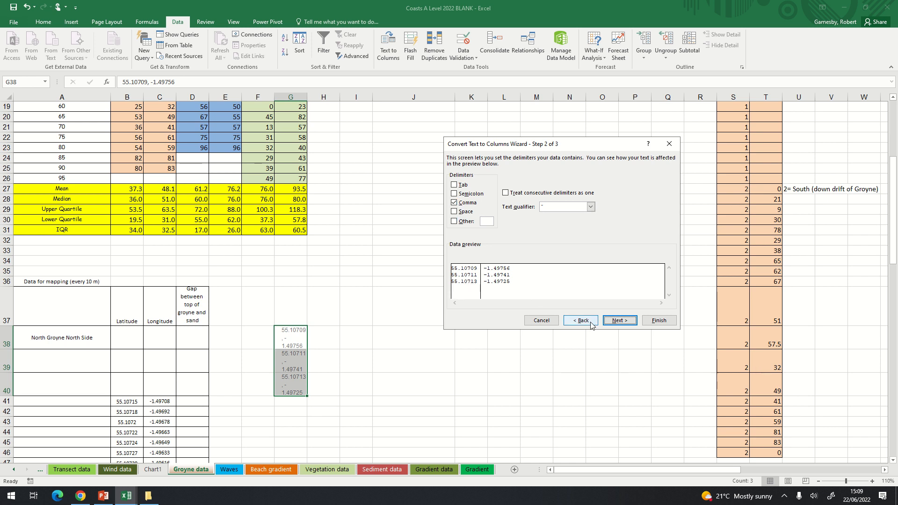
{"action": "left_click", "coordinate": [615, 321]}
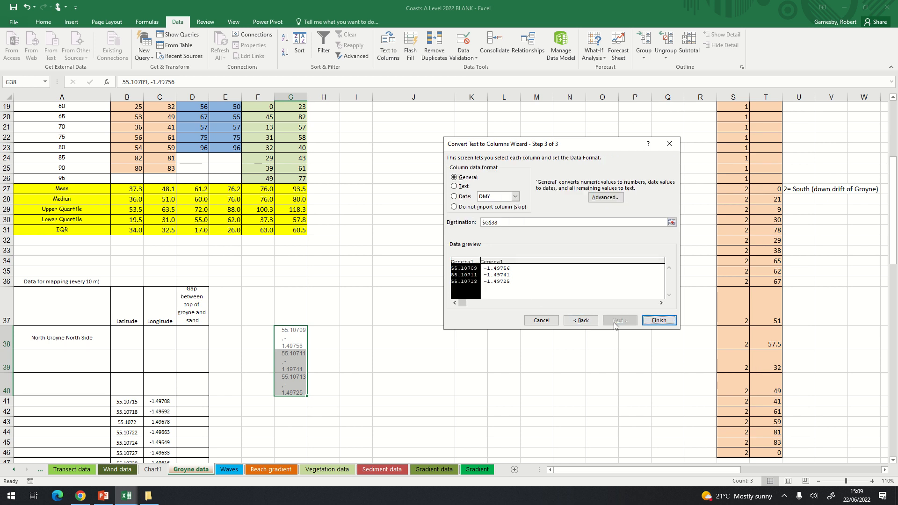
{"action": "left_click", "coordinate": [659, 321]}
{"action": "left_click", "coordinate": [472, 401]}
Move the split coordinates from G38:H40 into the Latitude and Longitude columns, starting at B38 for North Groyne North Side.
{"action": "left_click_drag", "start_coordinate": [286, 336], "coordinate": [330, 392]}
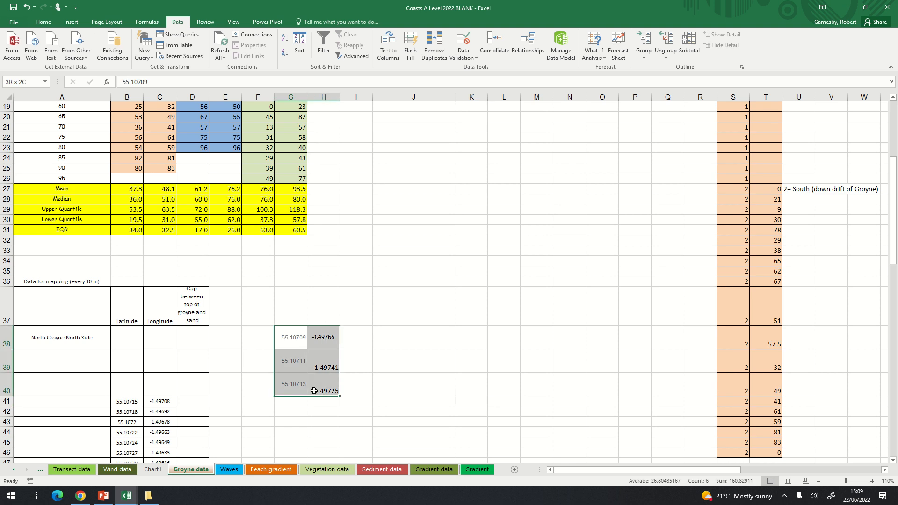
{"action": "left_click", "coordinate": [43, 21]}
{"action": "left_click", "coordinate": [35, 46]}
{"action": "left_click", "coordinate": [120, 337]}
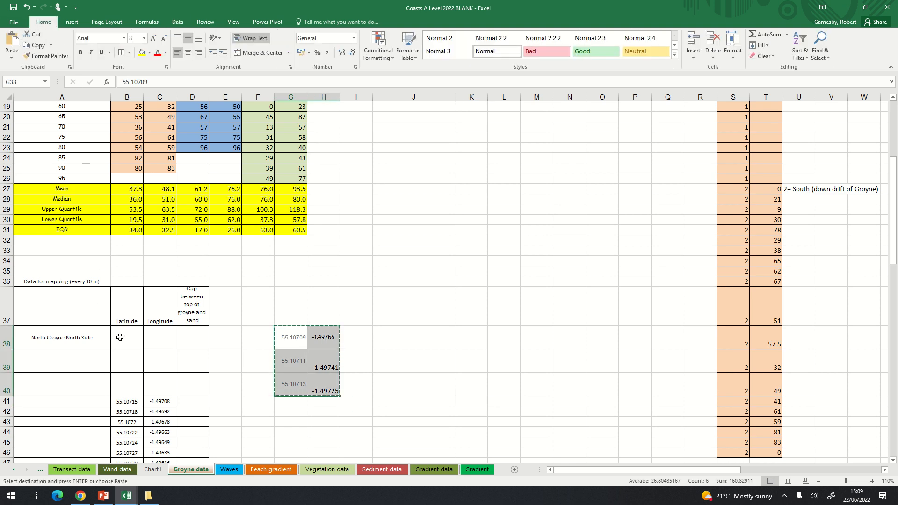
{"action": "left_click", "coordinate": [12, 45]}
{"action": "left_click", "coordinate": [369, 395]}
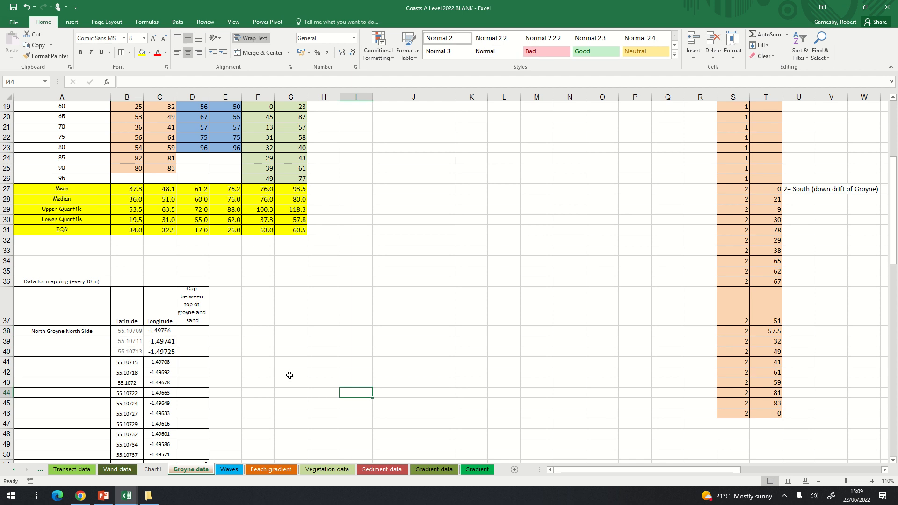
{"action": "left_click_drag", "start_coordinate": [131, 331], "coordinate": [159, 358]}
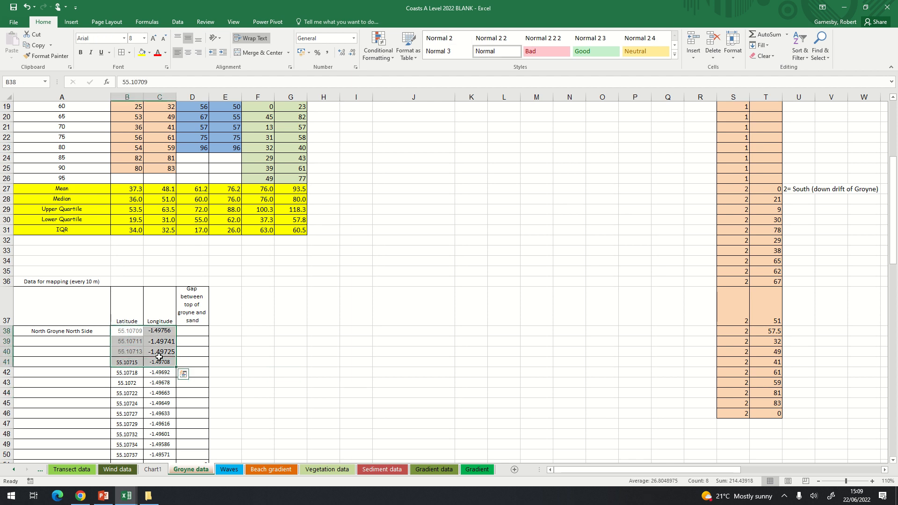
{"action": "left_click", "coordinate": [148, 345]}
{"action": "left_click_drag", "start_coordinate": [132, 331], "coordinate": [162, 352]}
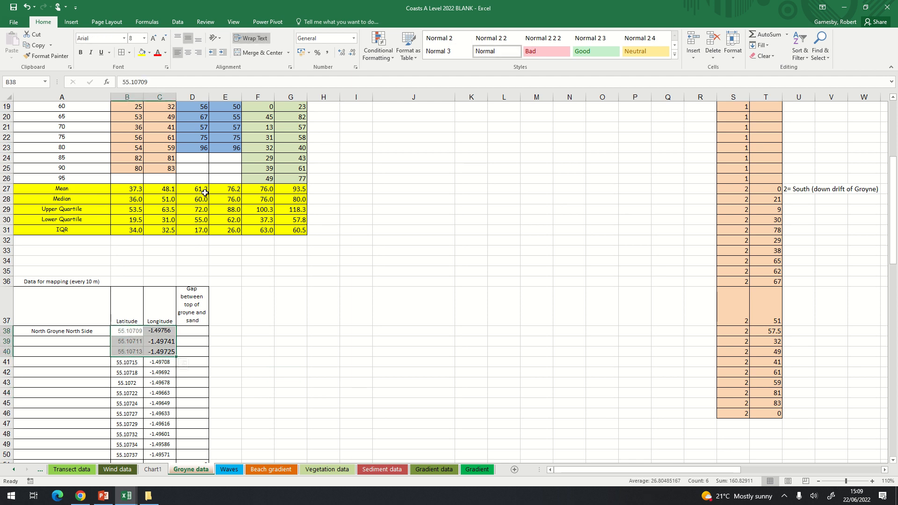
{"action": "left_click", "coordinate": [259, 260]}
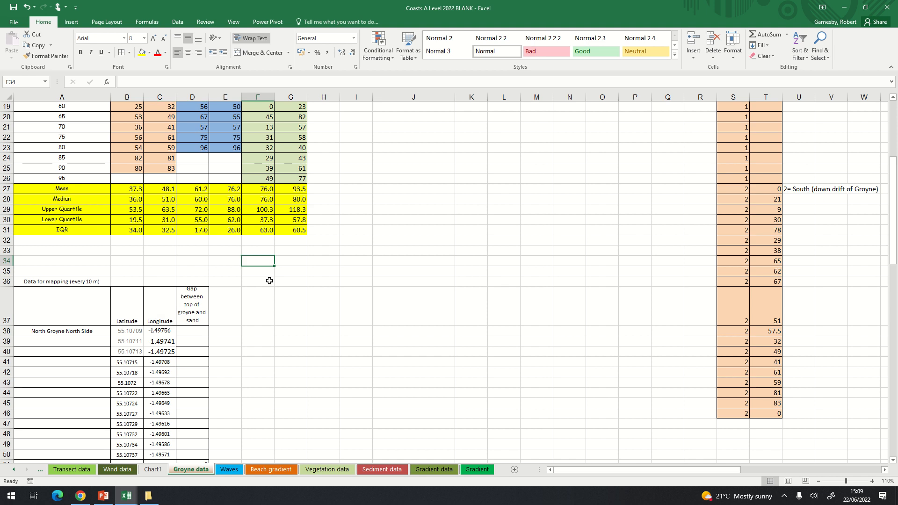
Link the gap cell D38 for North Groyne North Side to its first updrift measurement with the formula =B7.
{"action": "left_click", "coordinate": [205, 334]}
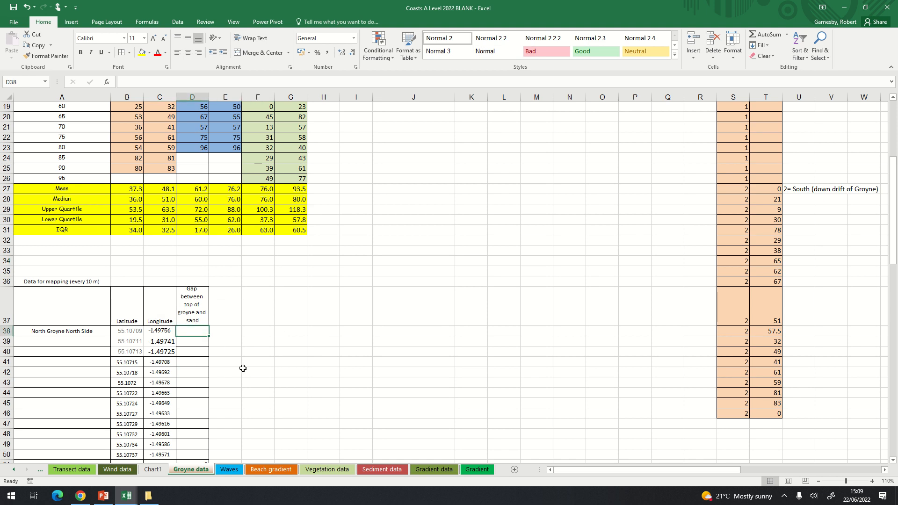
{"action": "scroll", "coordinate": [248, 354], "scroll_direction": "up", "scroll_amount": 2}
{"action": "scroll", "coordinate": [248, 354], "scroll_direction": "down", "scroll_amount": 2}
{"action": "type", "text": "="}
{"action": "scroll", "coordinate": [156, 173], "scroll_direction": "up", "scroll_amount": 6}
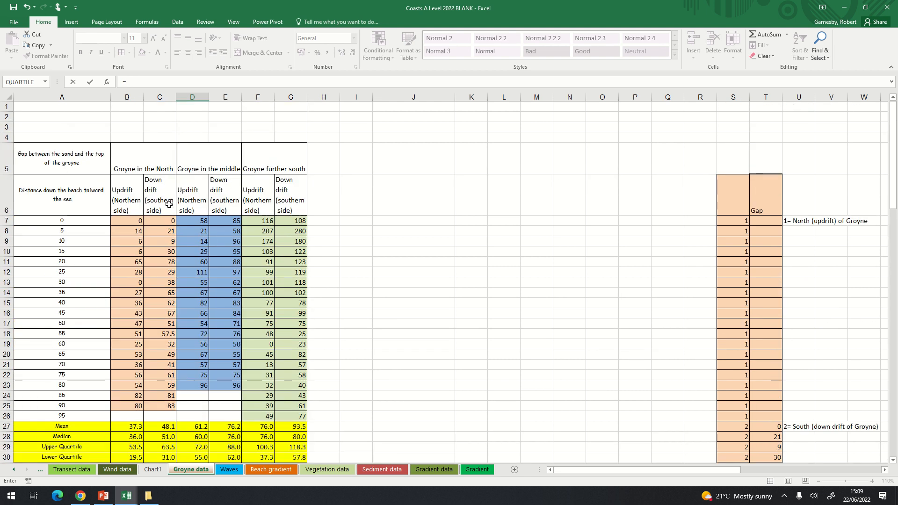
{"action": "left_click", "coordinate": [132, 223]}
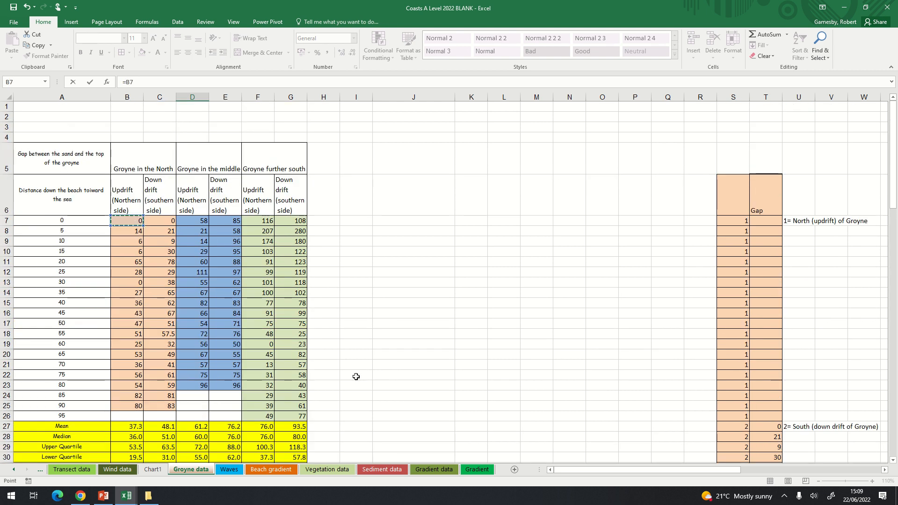
{"action": "key", "text": "Return"}
Fill the gap formula in D38 down to D50 for the remaining North Groyne North Side points.
{"action": "scroll", "coordinate": [356, 374], "scroll_direction": "down", "scroll_amount": 3}
{"action": "left_click", "coordinate": [202, 354]}
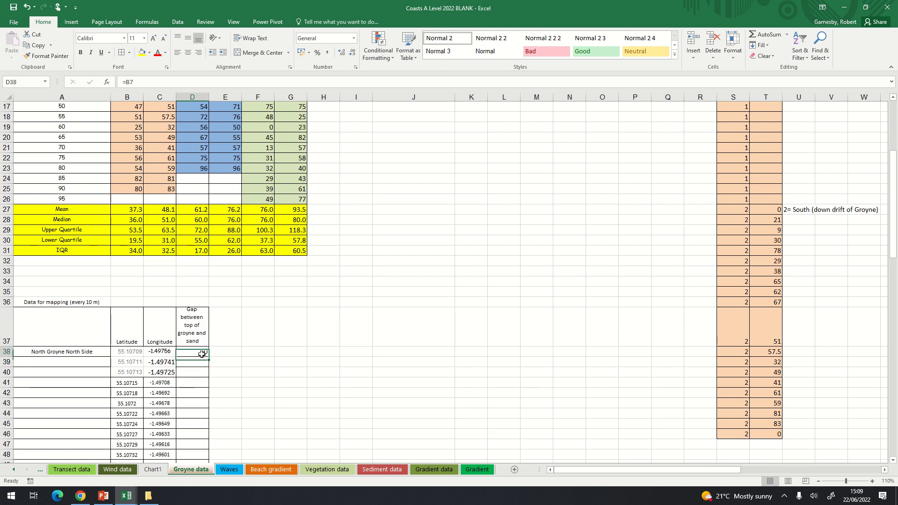
{"action": "scroll", "coordinate": [232, 361], "scroll_direction": "down", "scroll_amount": 2}
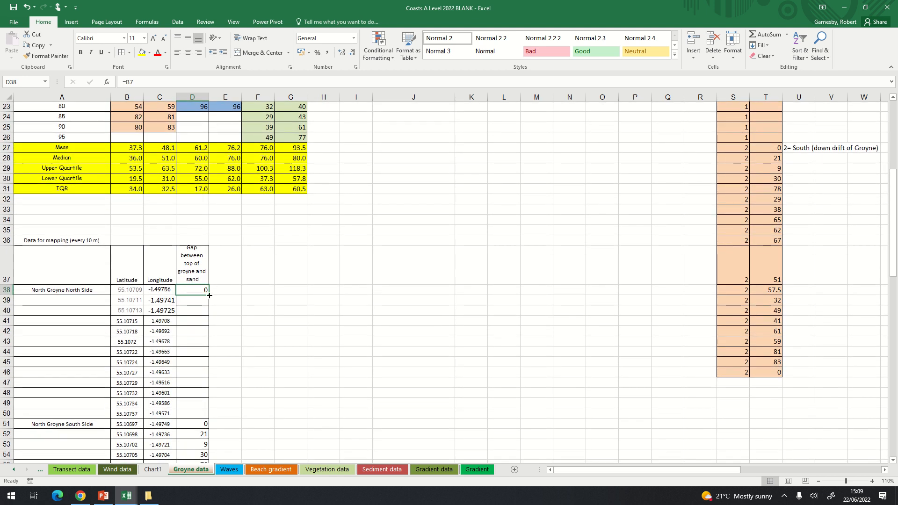
{"action": "left_click_drag", "start_coordinate": [209, 295], "coordinate": [209, 417]}
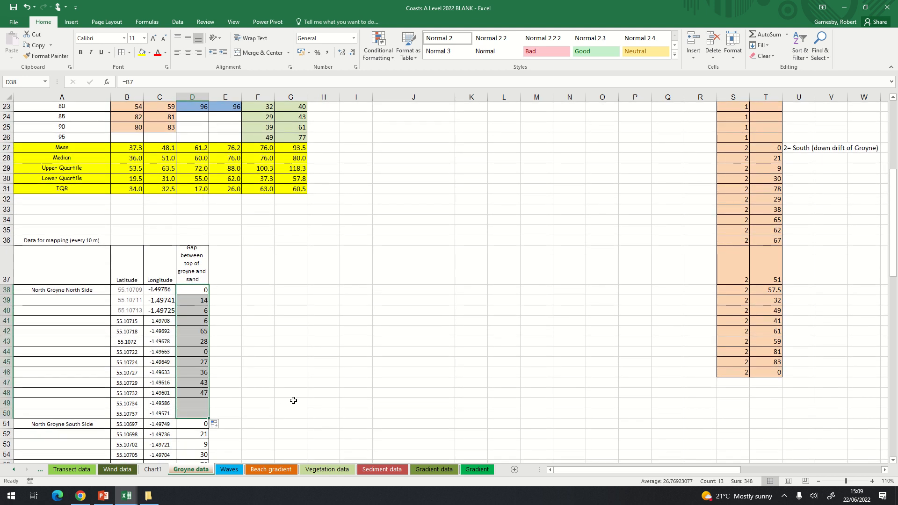
{"action": "left_click", "coordinate": [293, 400]}
{"action": "left_click", "coordinate": [316, 316]}
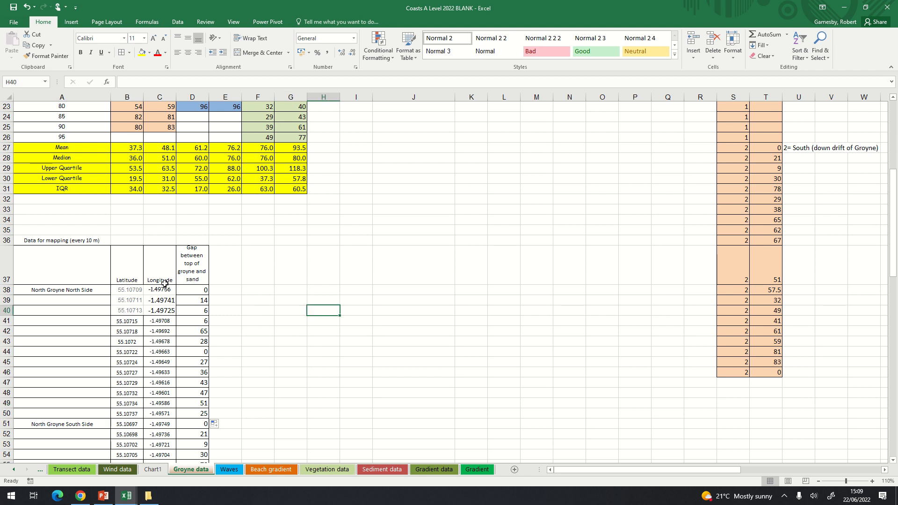
Open a 3D Map from the latitude, longitude and gap data in B37:D115, including the headers.
{"action": "scroll", "coordinate": [206, 253], "scroll_direction": "down", "scroll_amount": 20}
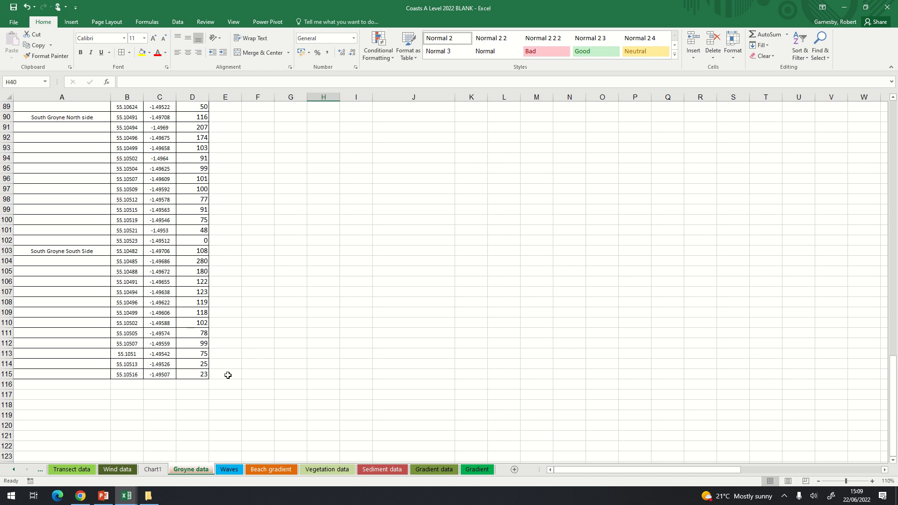
{"action": "scroll", "coordinate": [229, 364], "scroll_direction": "up", "scroll_amount": 16}
{"action": "scroll", "coordinate": [228, 359], "scroll_direction": "up", "scroll_amount": 8}
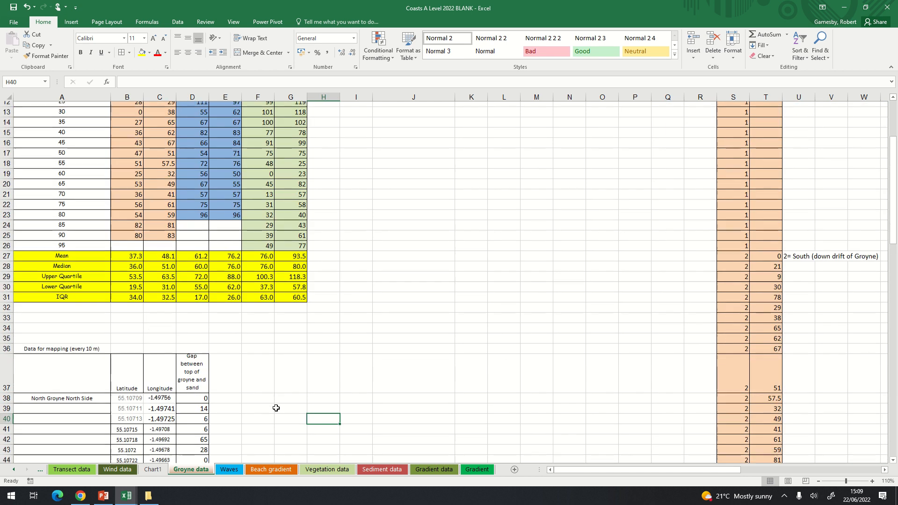
{"action": "left_click", "coordinate": [265, 354]}
{"action": "left_click", "coordinate": [121, 331]}
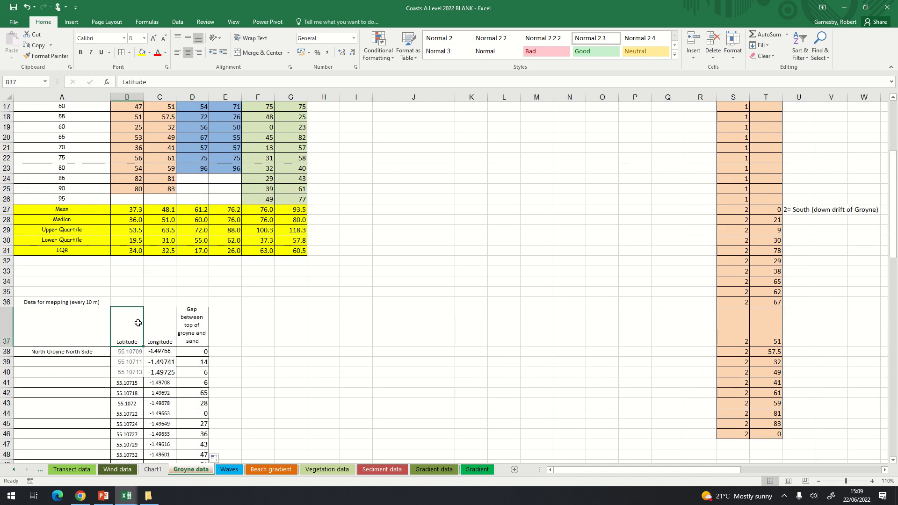
{"action": "left_click_drag", "start_coordinate": [130, 329], "coordinate": [200, 448]}
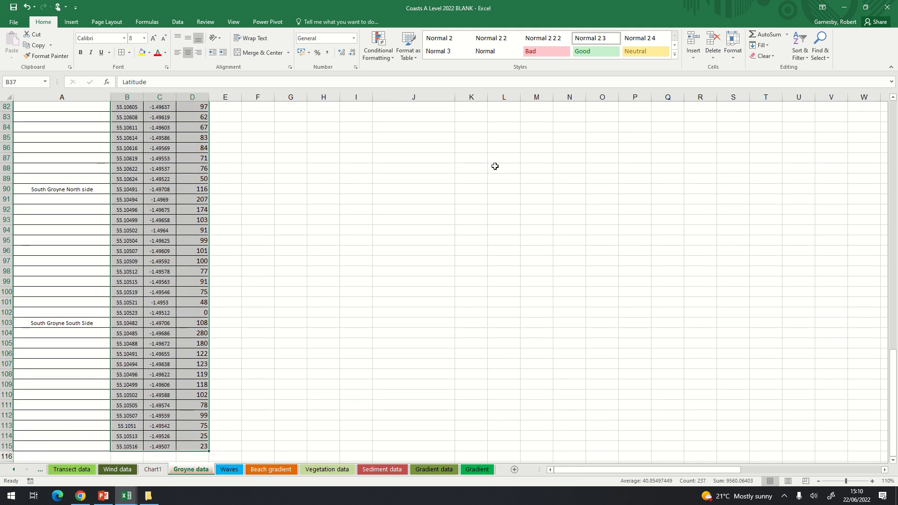
{"action": "left_click", "coordinate": [80, 24]}
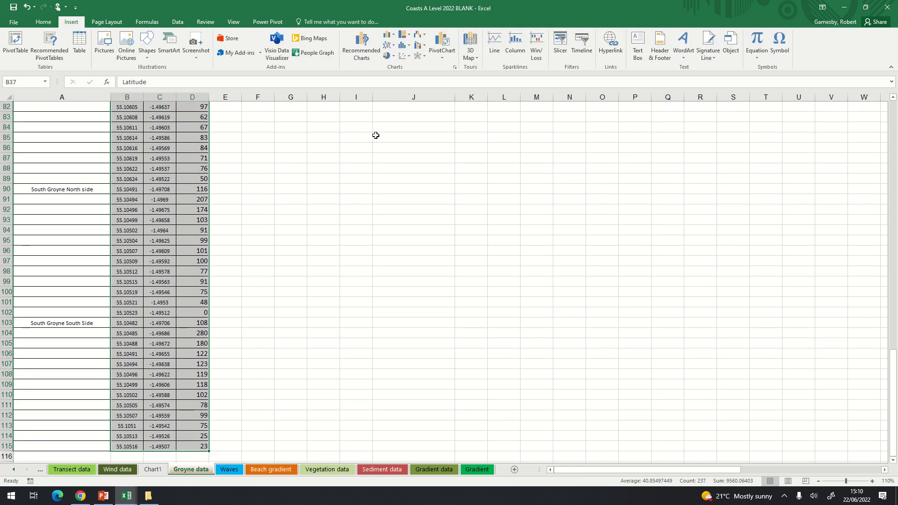
{"action": "left_click", "coordinate": [473, 40]}
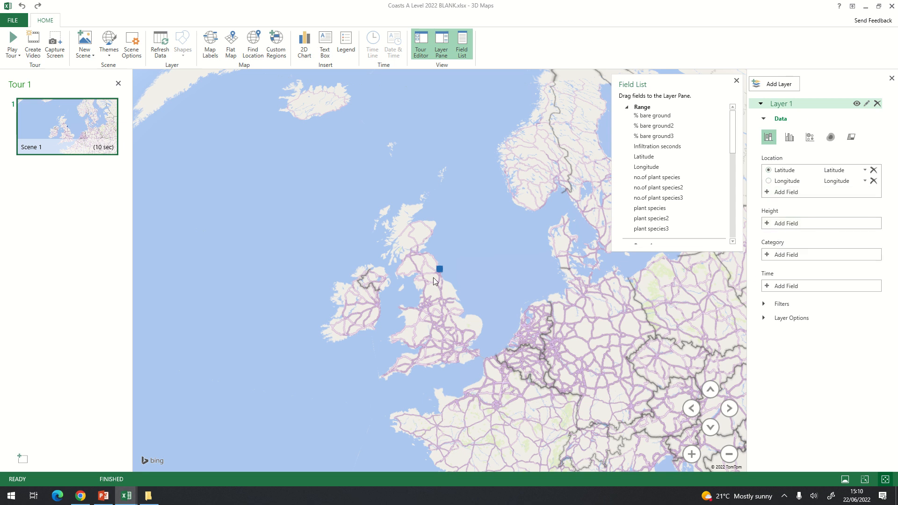
Zoom the 3D map in on the plotted groyne points on the coast and apply the colour satellite imagery theme.
{"action": "scroll", "coordinate": [436, 277], "scroll_direction": "up", "scroll_amount": 5}
{"action": "mouse_move", "coordinate": [445, 270]}
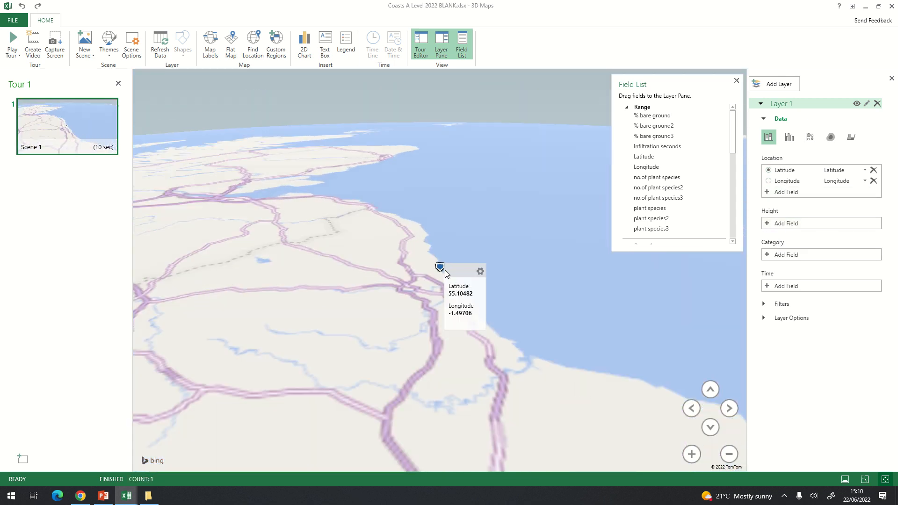
{"action": "scroll", "coordinate": [449, 286], "scroll_direction": "down", "scroll_amount": 3}
{"action": "left_click", "coordinate": [713, 389]}
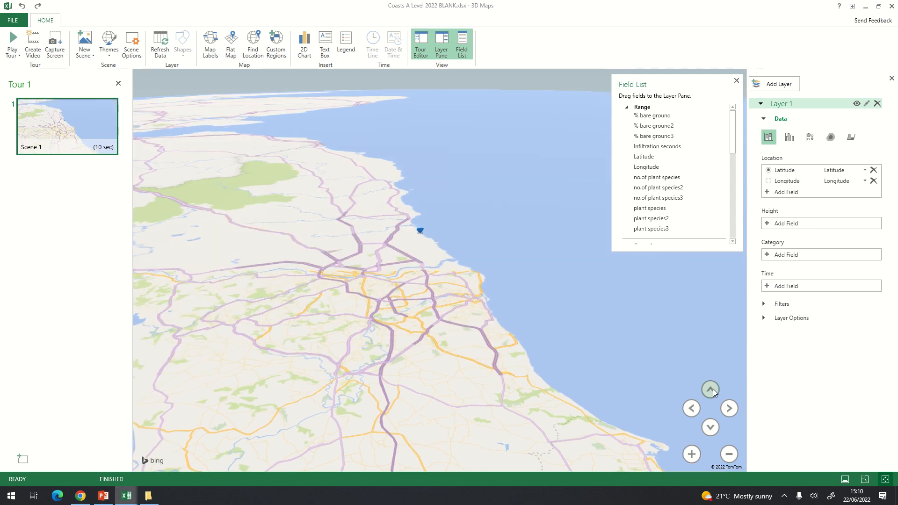
{"action": "scroll", "coordinate": [415, 214], "scroll_direction": "up", "scroll_amount": 5}
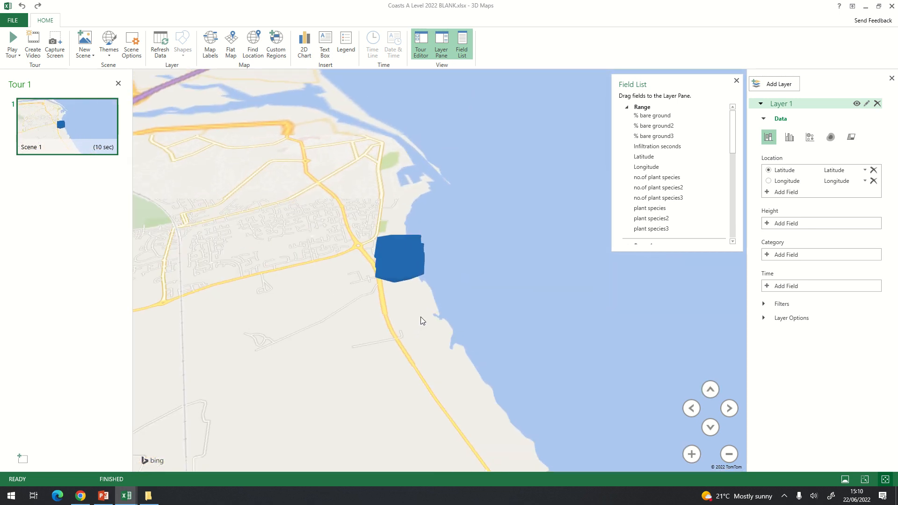
{"action": "left_click", "coordinate": [109, 58]}
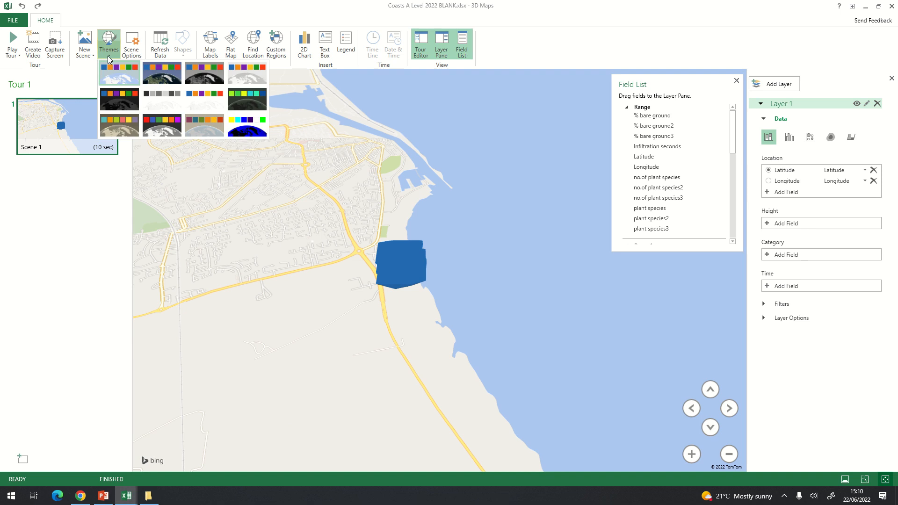
{"action": "left_click", "coordinate": [159, 75]}
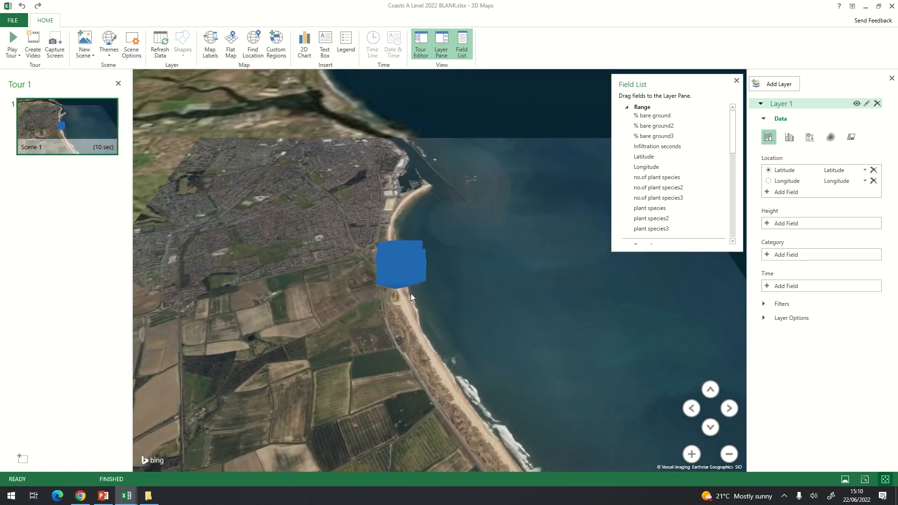
{"action": "scroll", "coordinate": [410, 293], "scroll_direction": "up", "scroll_amount": 3}
{"action": "left_click_drag", "start_coordinate": [422, 281], "coordinate": [431, 340]}
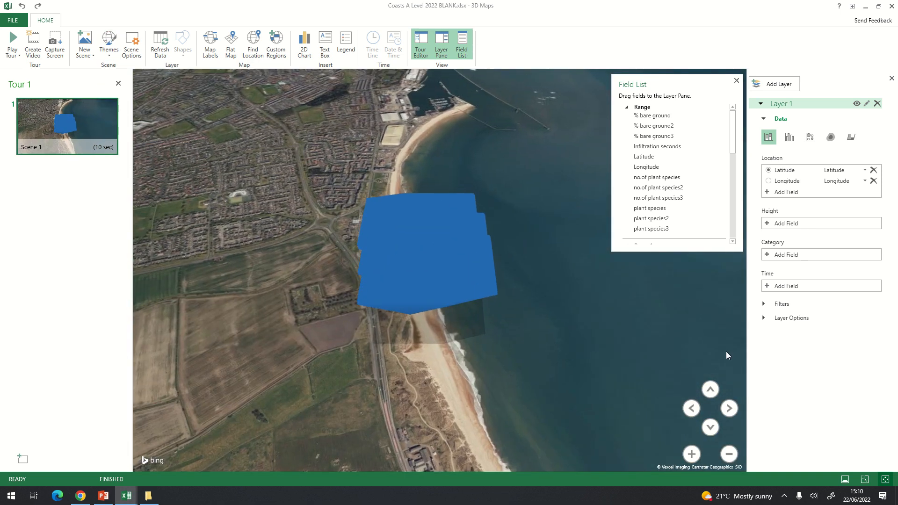
Use Gap between top of groyne and sand as Layer 1's column height, with layer height at 13% and thickness at 0%.
{"action": "left_click", "coordinate": [781, 225]}
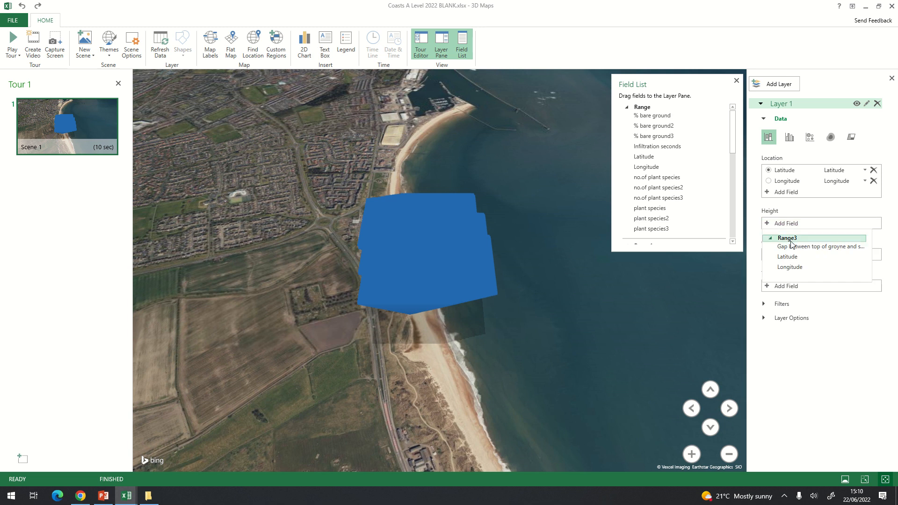
{"action": "left_click", "coordinate": [804, 247]}
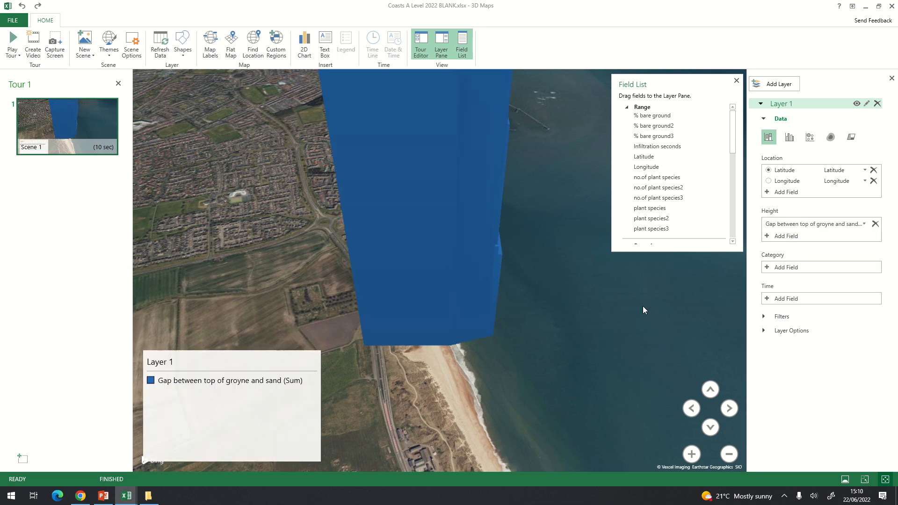
{"action": "left_click", "coordinate": [787, 331]}
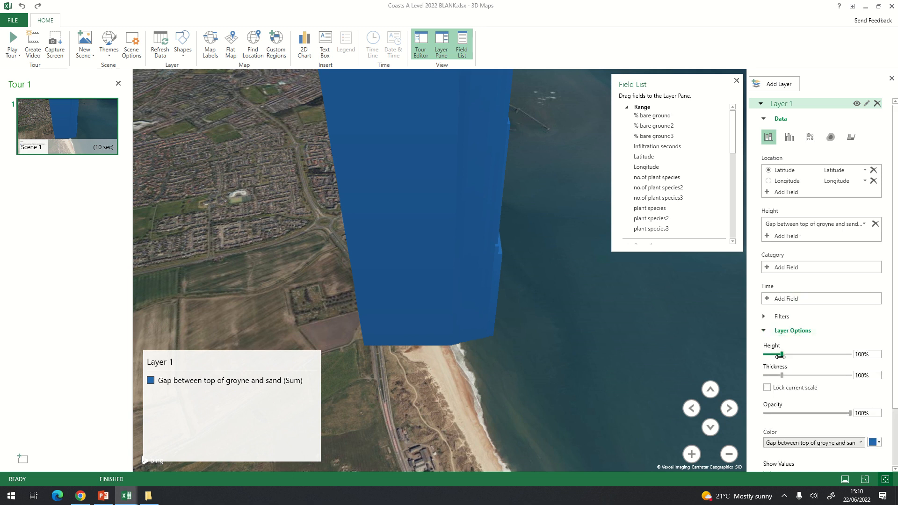
{"action": "left_click_drag", "start_coordinate": [781, 355], "coordinate": [761, 376]}
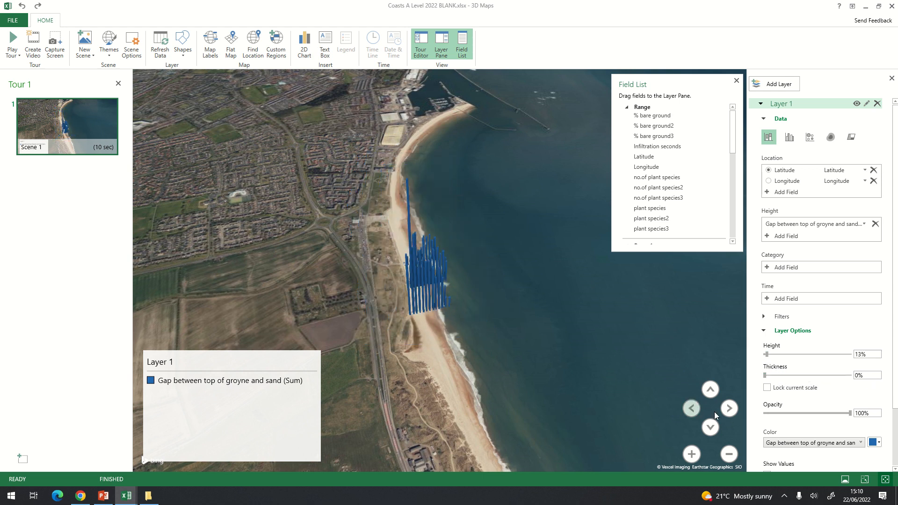
Change Layer 1 to a heat map of the groyne gaps with a 0% radius of influence, viewed close up from the sea.
{"action": "left_click", "coordinate": [730, 412]}
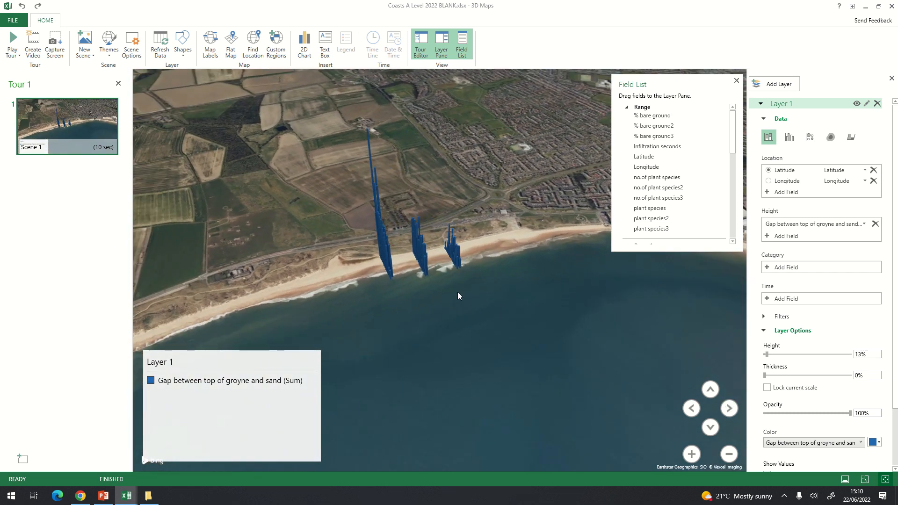
{"action": "left_click", "coordinate": [692, 453]}
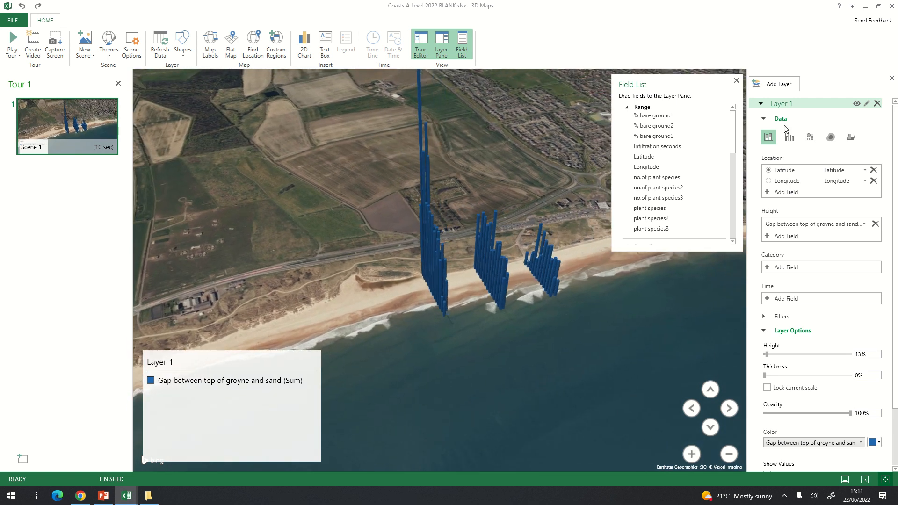
{"action": "left_click", "coordinate": [830, 137]}
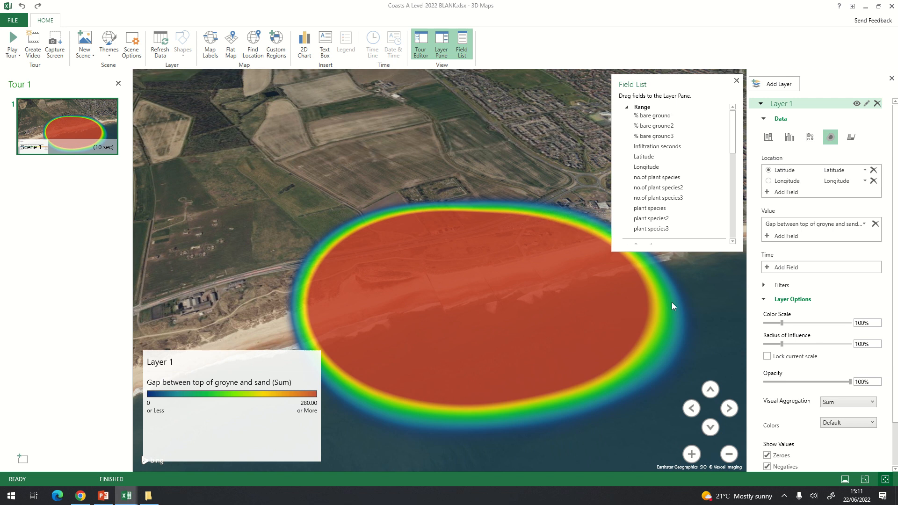
{"action": "left_click_drag", "start_coordinate": [781, 344], "coordinate": [763, 347]}
{"action": "left_click_drag", "start_coordinate": [624, 326], "coordinate": [627, 349]}
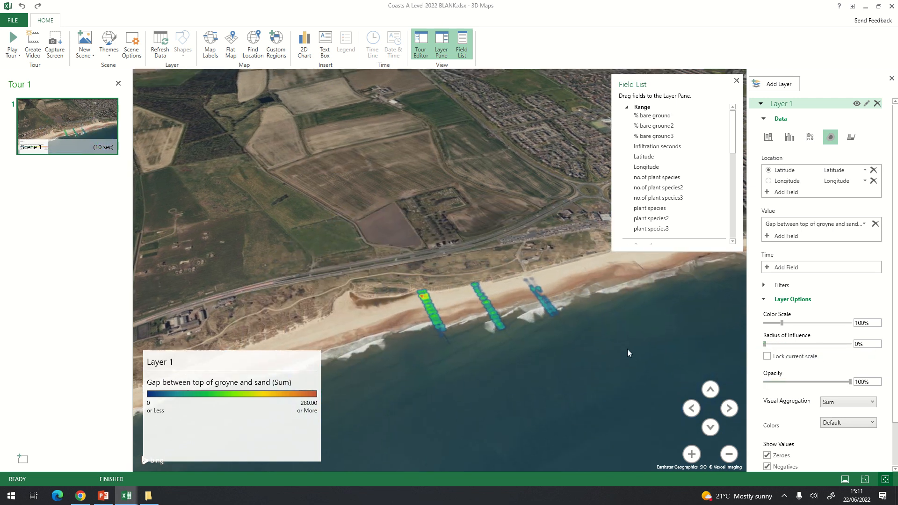
{"action": "left_click", "coordinate": [692, 454]}
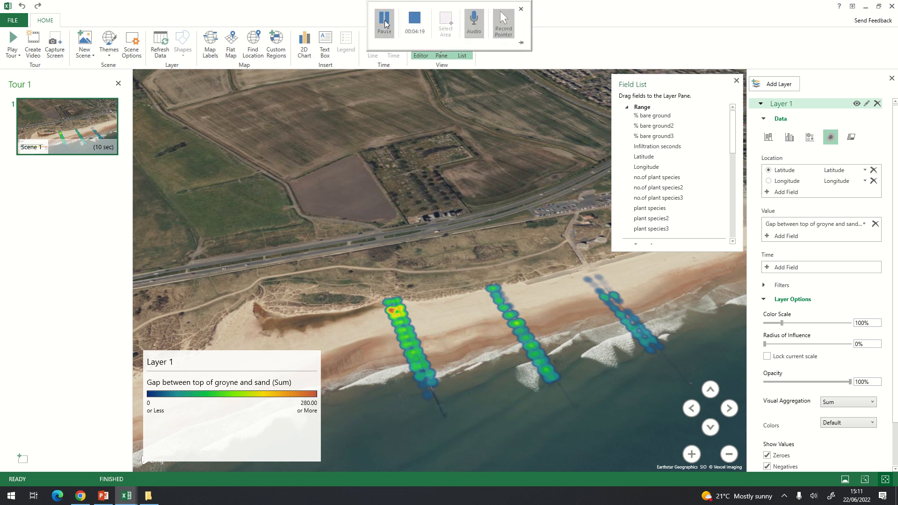
Close 3D Maps and correct the header in A6 of the Groyne data sheet to "Distance down the beach toward the sea".
{"action": "left_click", "coordinate": [892, 8]}
{"action": "scroll", "coordinate": [330, 273], "scroll_direction": "up", "scroll_amount": 20}
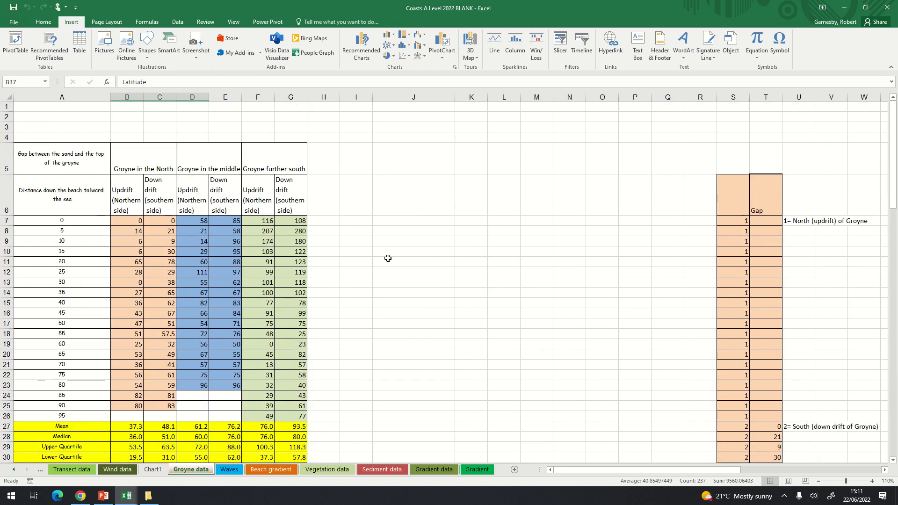
{"action": "left_click", "coordinate": [387, 259]}
{"action": "left_click", "coordinate": [412, 192]}
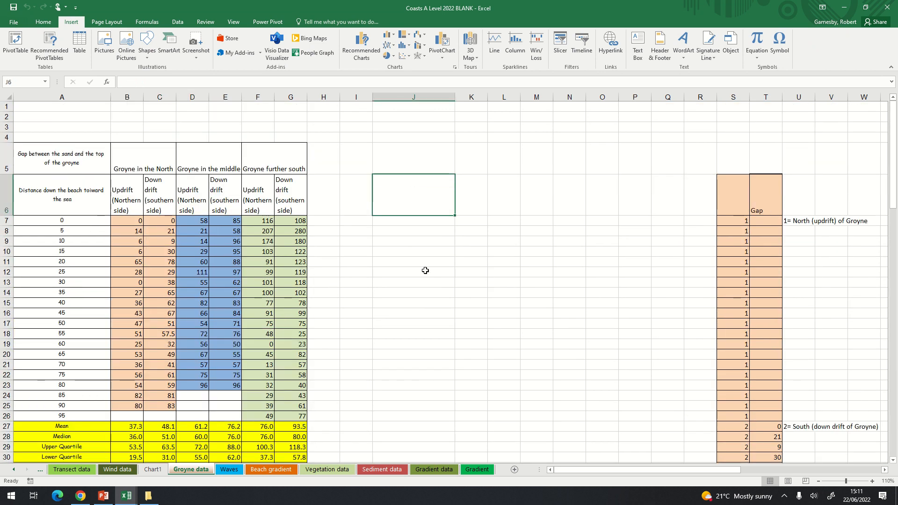
{"action": "left_click", "coordinate": [77, 194]}
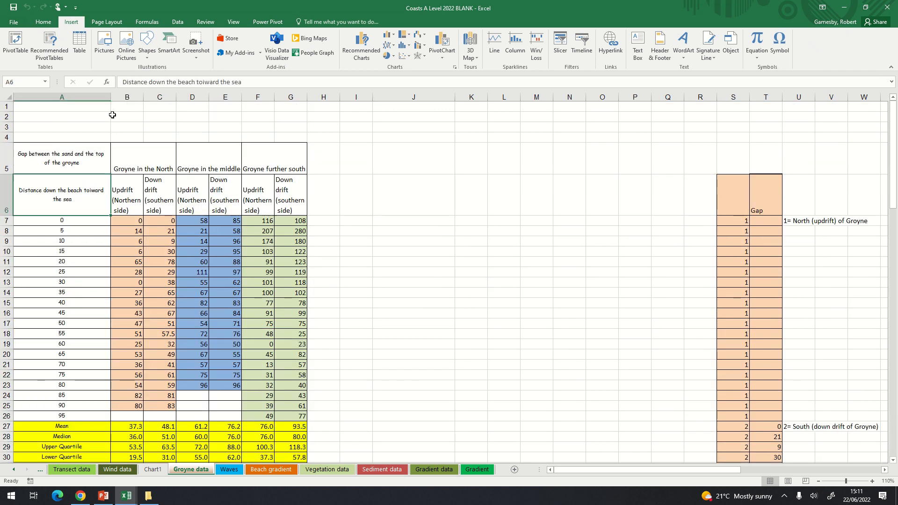
{"action": "left_click", "coordinate": [202, 82]}
{"action": "key", "text": "BackSpace"}
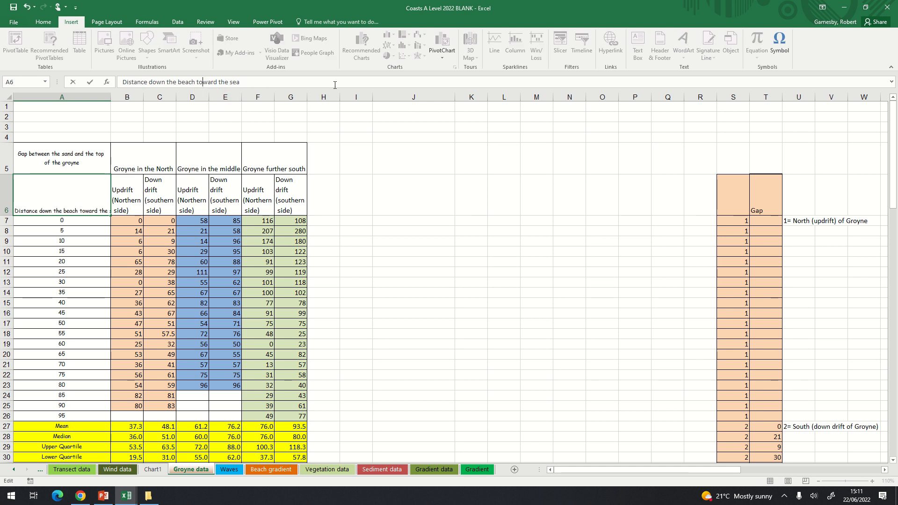
{"action": "left_click", "coordinate": [441, 211]}
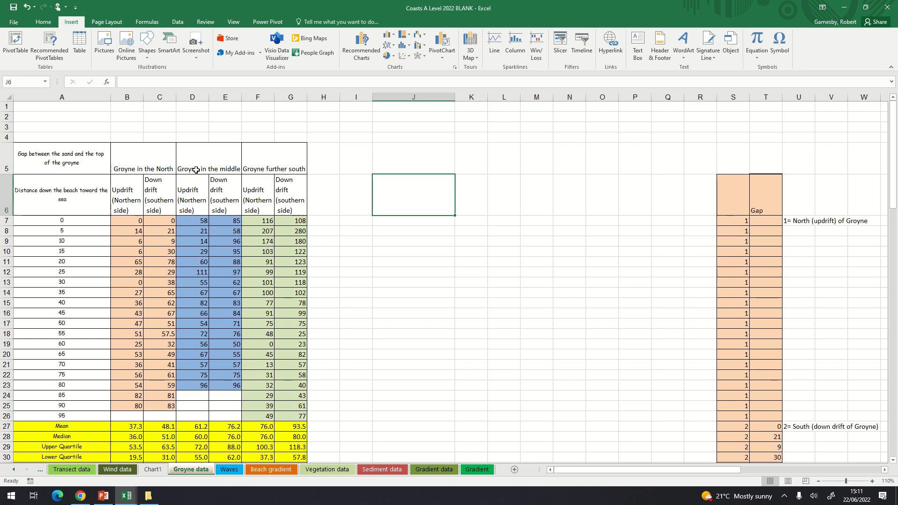
Copy the groyne table's two header rows A5:G6 to a new table starting at J5.
{"action": "left_click_drag", "start_coordinate": [56, 155], "coordinate": [283, 190]}
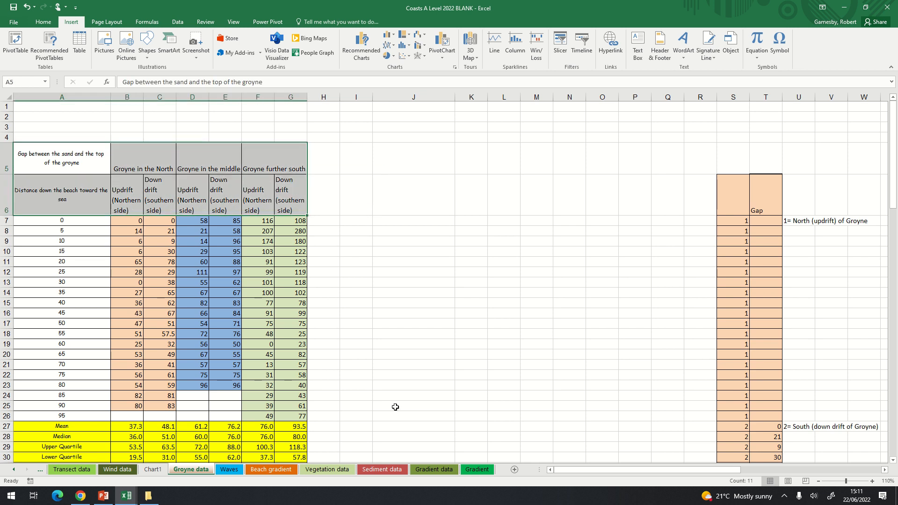
{"action": "key", "text": "ctrl+c"}
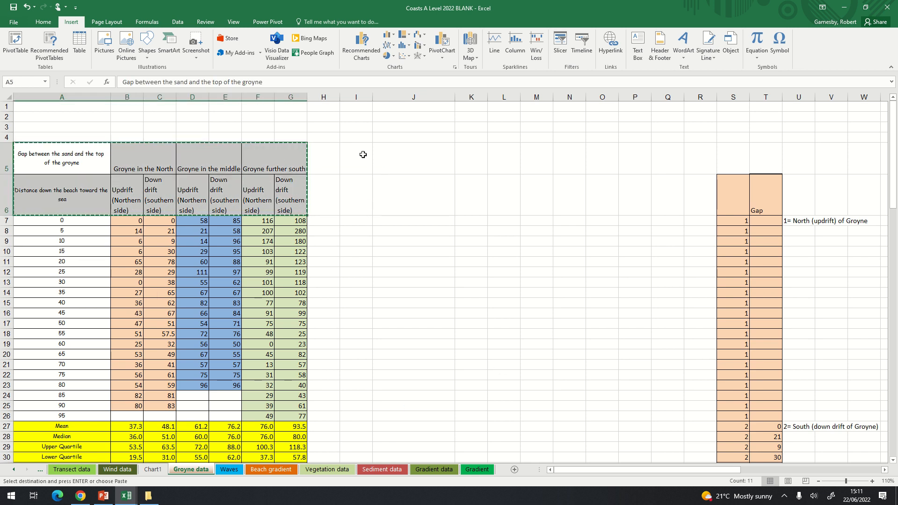
{"action": "left_click", "coordinate": [394, 160]}
{"action": "key", "text": "ctrl+v"}
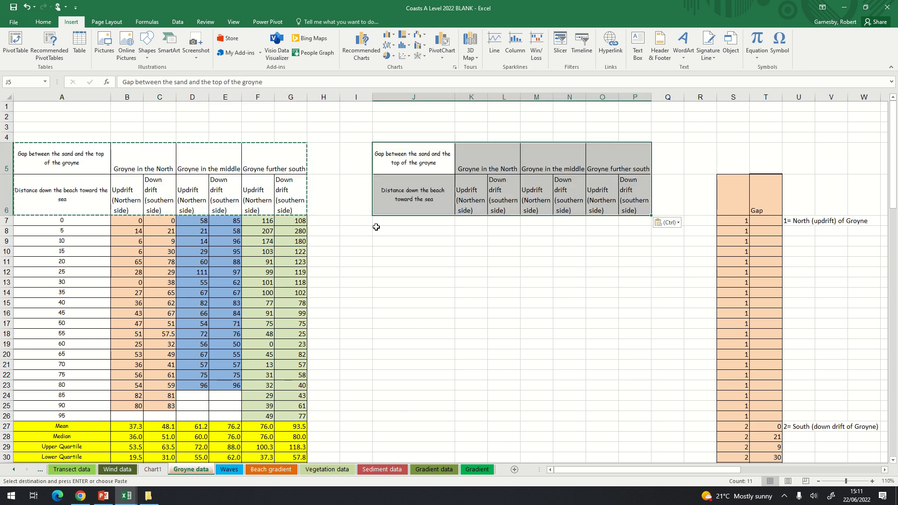
{"action": "left_click", "coordinate": [405, 271]}
Link J7 to the distance in A7 and fill the formula down to J26.
{"action": "left_click", "coordinate": [392, 221]}
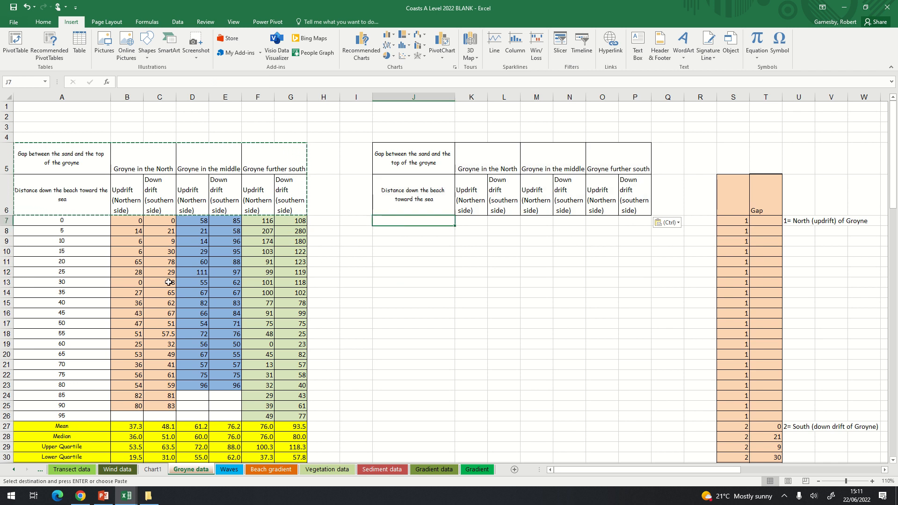
{"action": "type", "text": "="}
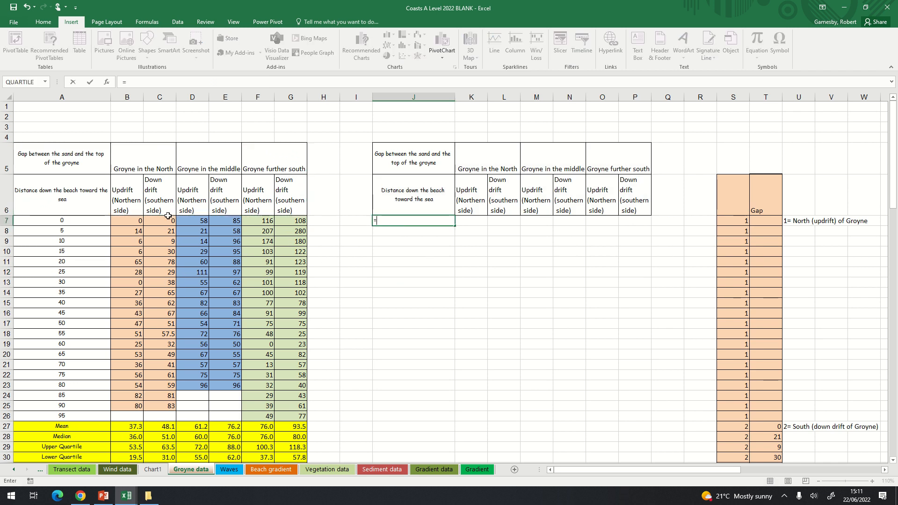
{"action": "left_click", "coordinate": [102, 222]}
{"action": "key", "text": "Return"}
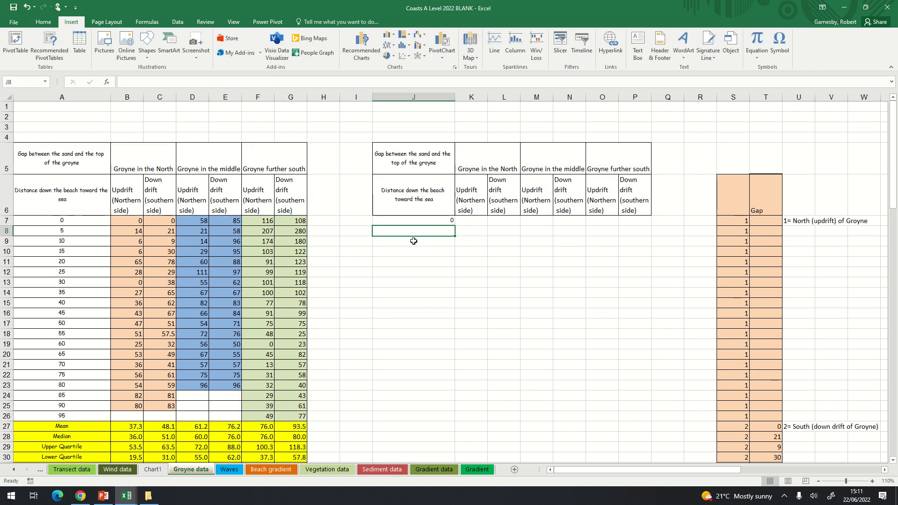
{"action": "left_click", "coordinate": [450, 222]}
{"action": "left_click_drag", "start_coordinate": [454, 225], "coordinate": [439, 424]}
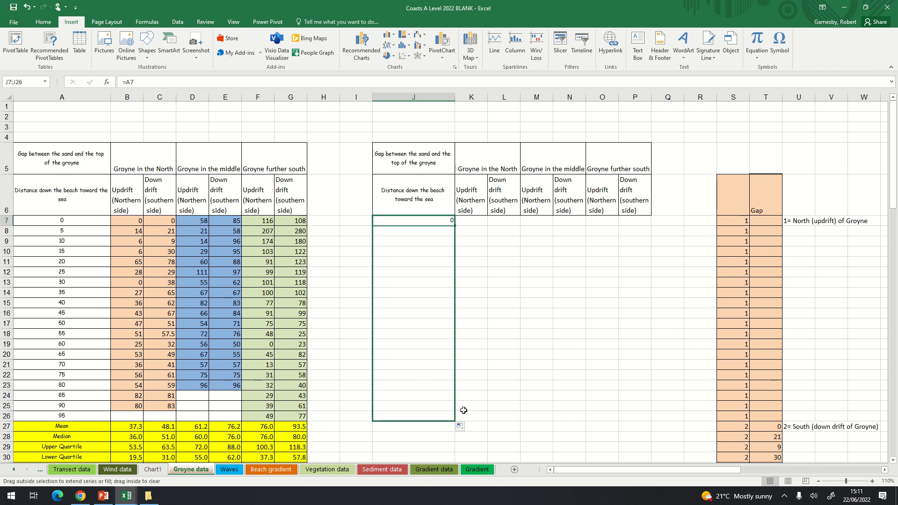
{"action": "left_click", "coordinate": [500, 386]}
Enter the formula =B7*-1 in K7 and fill it down to K26 to make the northern updrift gaps negative.
{"action": "left_click", "coordinate": [482, 223]}
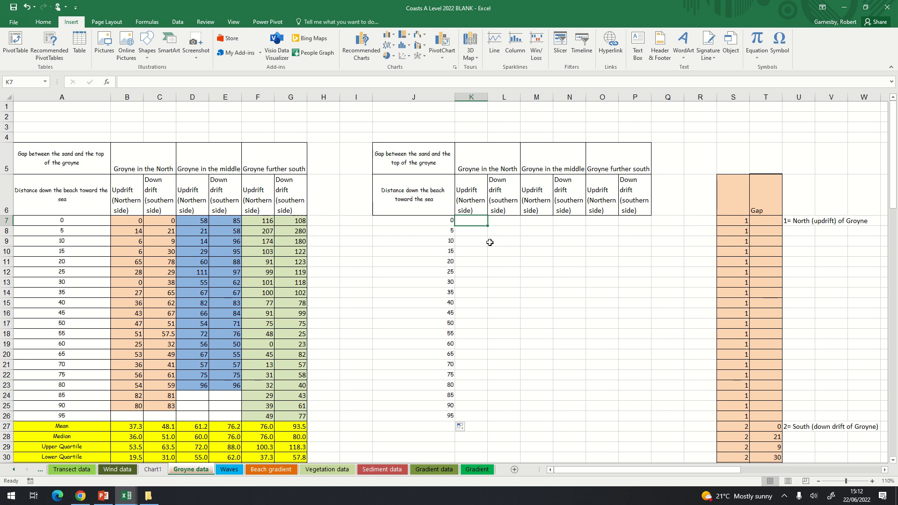
{"action": "type", "text": "="}
{"action": "left_click", "coordinate": [130, 222]}
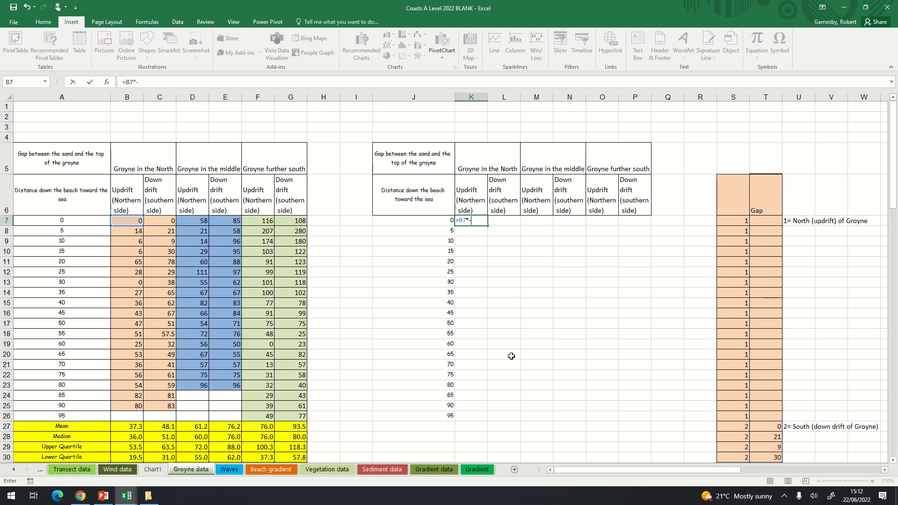
{"action": "key", "text": "Return"}
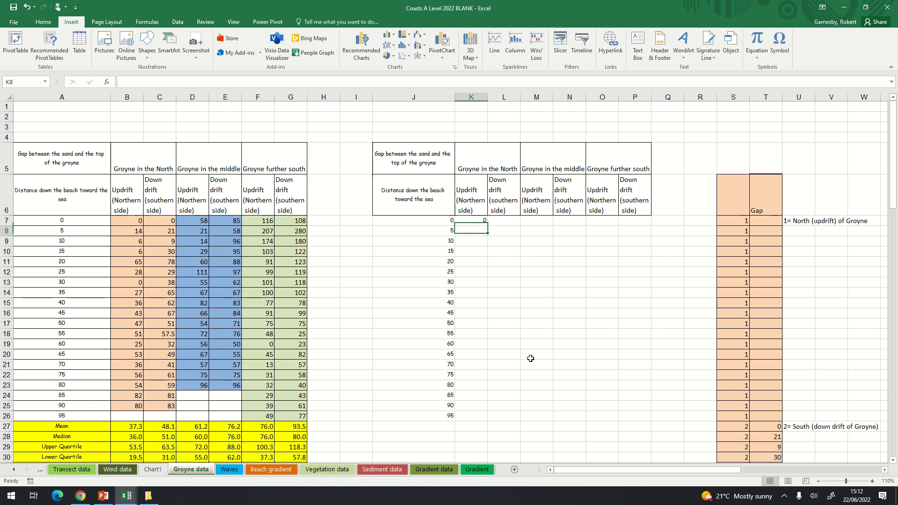
{"action": "left_click", "coordinate": [483, 219]}
{"action": "left_click_drag", "start_coordinate": [489, 226], "coordinate": [485, 424]}
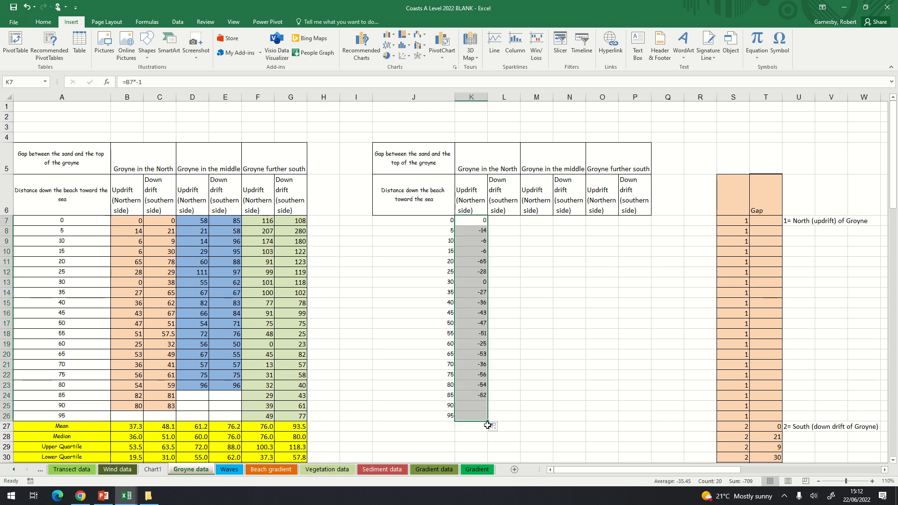
Extend the negative gap formulas from column K across to column P for rows 7 to 26.
{"action": "left_click_drag", "start_coordinate": [129, 230], "coordinate": [129, 396]}
{"action": "left_click_drag", "start_coordinate": [485, 233], "coordinate": [657, 411]}
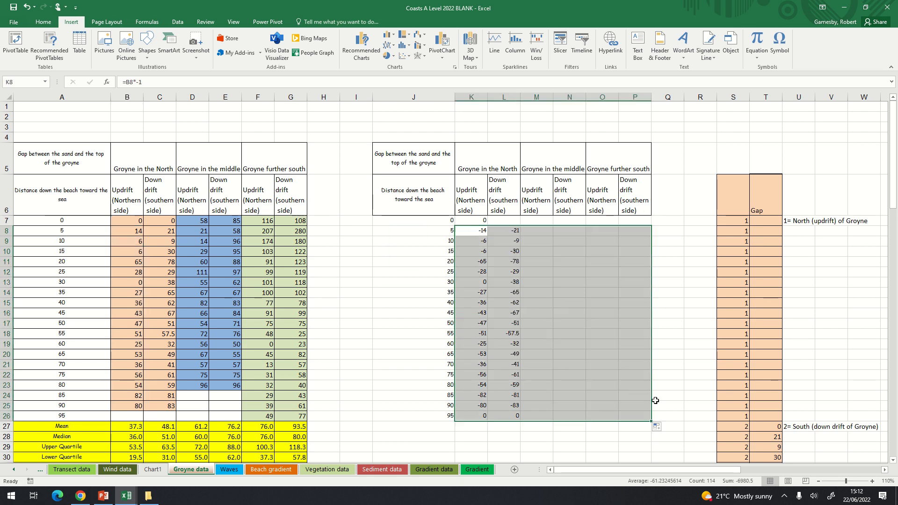
{"action": "left_click", "coordinate": [484, 232]}
{"action": "left_click", "coordinate": [484, 221]}
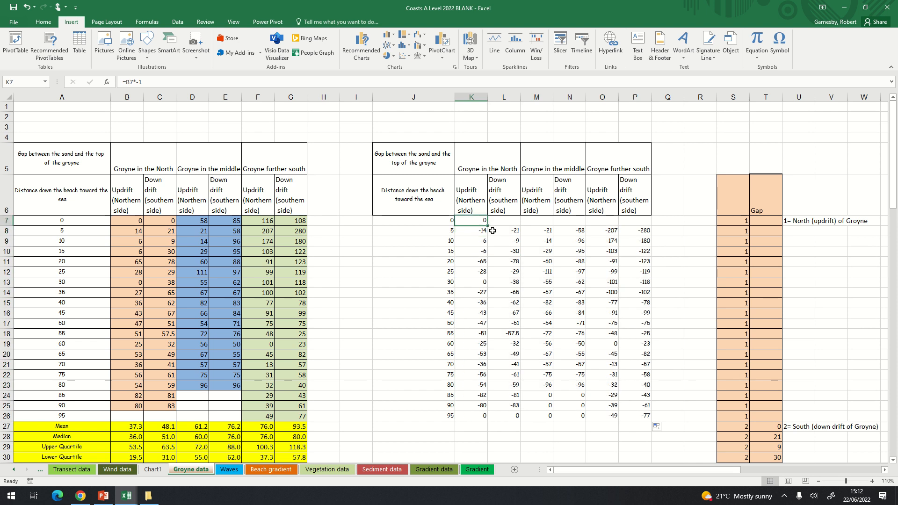
{"action": "left_click_drag", "start_coordinate": [488, 225], "coordinate": [647, 224]}
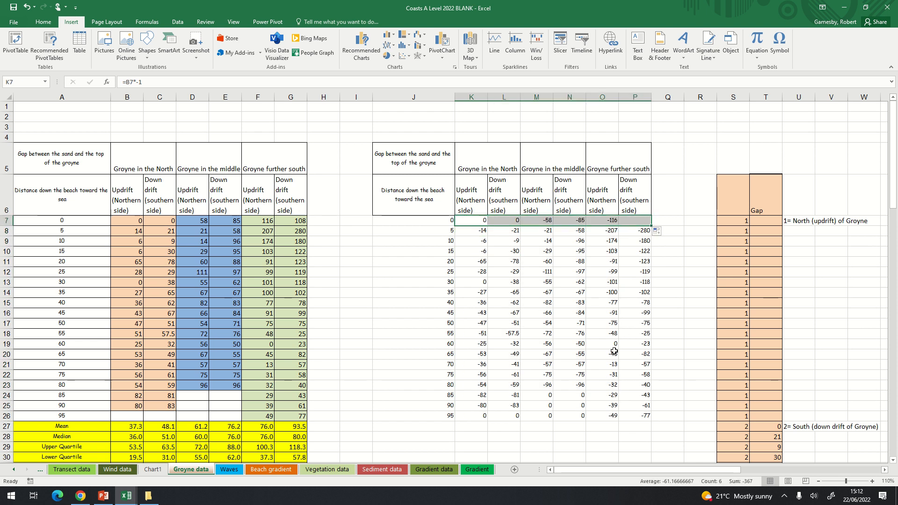
{"action": "left_click", "coordinate": [611, 355]}
Insert a 2-D line chart from J6:L26 and remove its distance down the beach series.
{"action": "left_click_drag", "start_coordinate": [428, 196], "coordinate": [498, 418]}
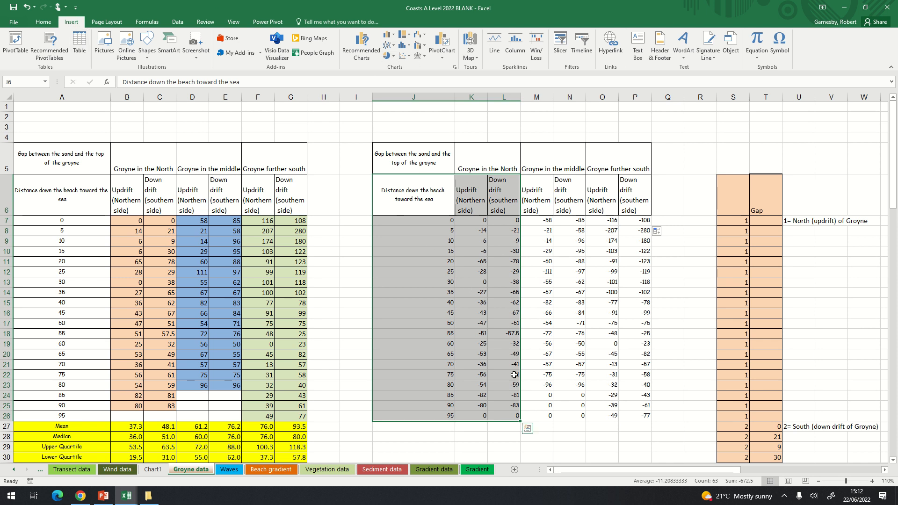
{"action": "left_click", "coordinate": [394, 48]}
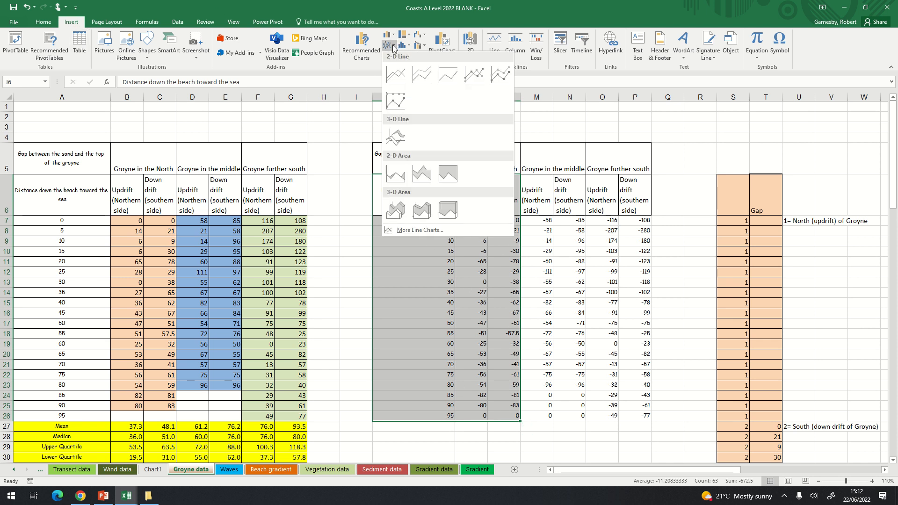
{"action": "left_click", "coordinate": [395, 75]}
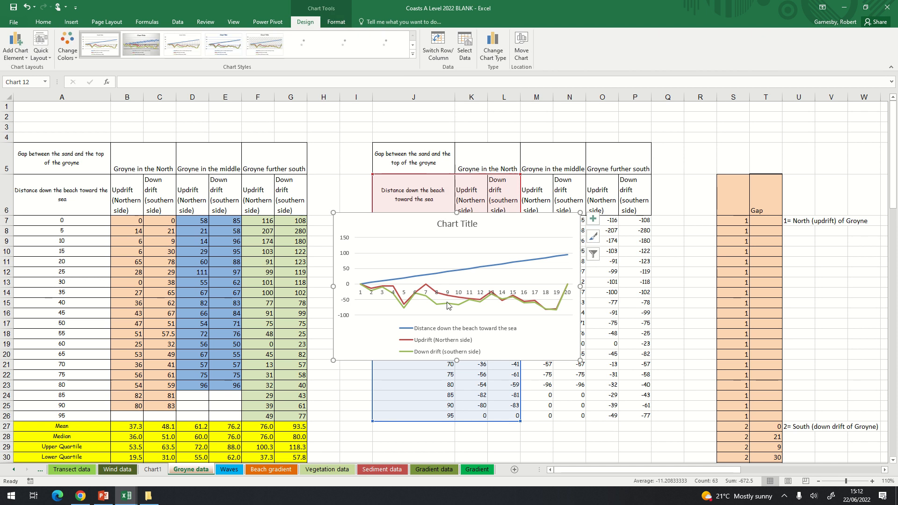
{"action": "left_click", "coordinate": [509, 265]}
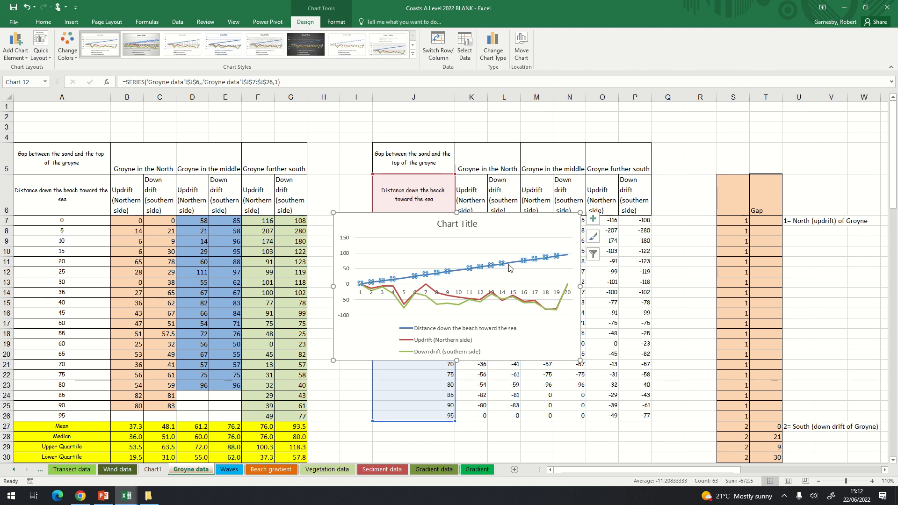
{"action": "key", "text": "Delete"}
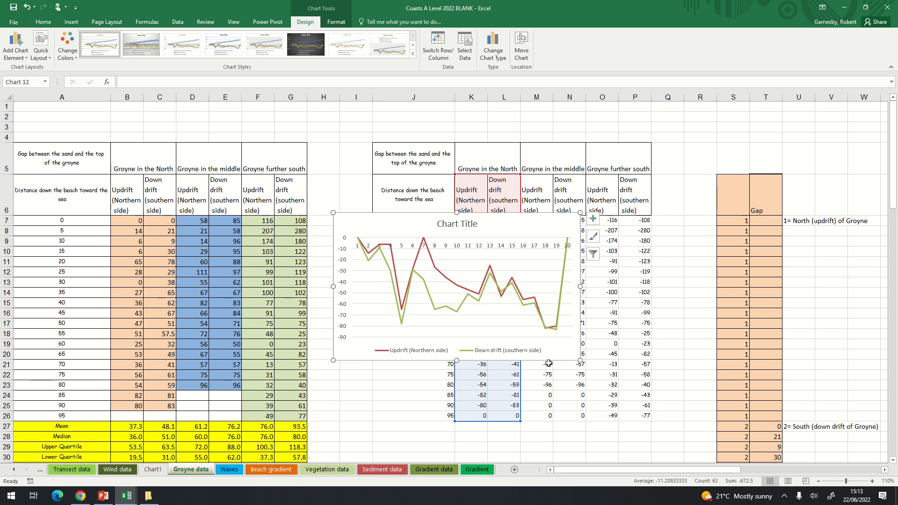
Set the line chart's horizontal axis labels to the beach distances in A7:A26.
{"action": "right_click", "coordinate": [564, 358]}
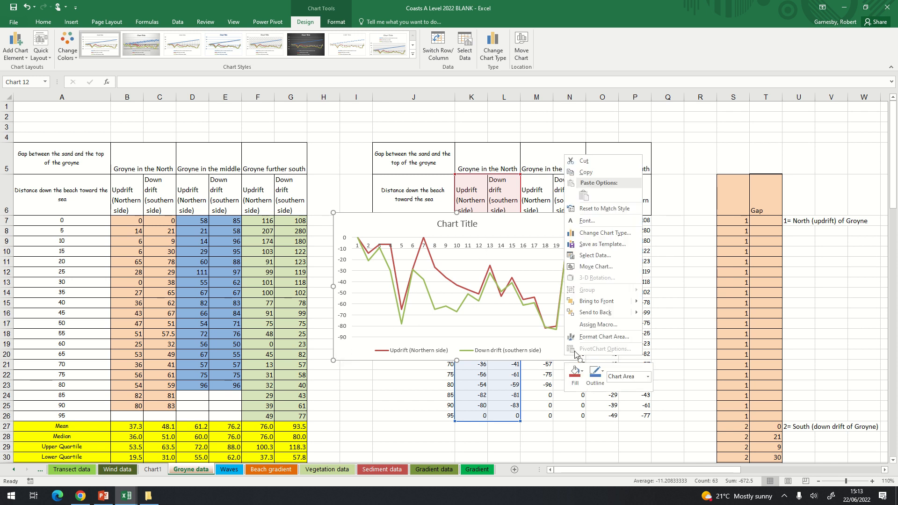
{"action": "left_click", "coordinate": [610, 255]}
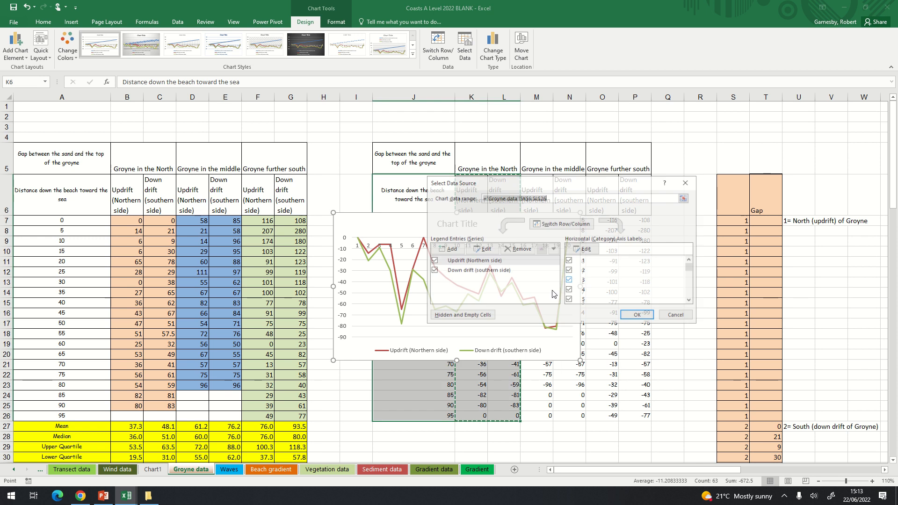
{"action": "left_click", "coordinate": [580, 251]}
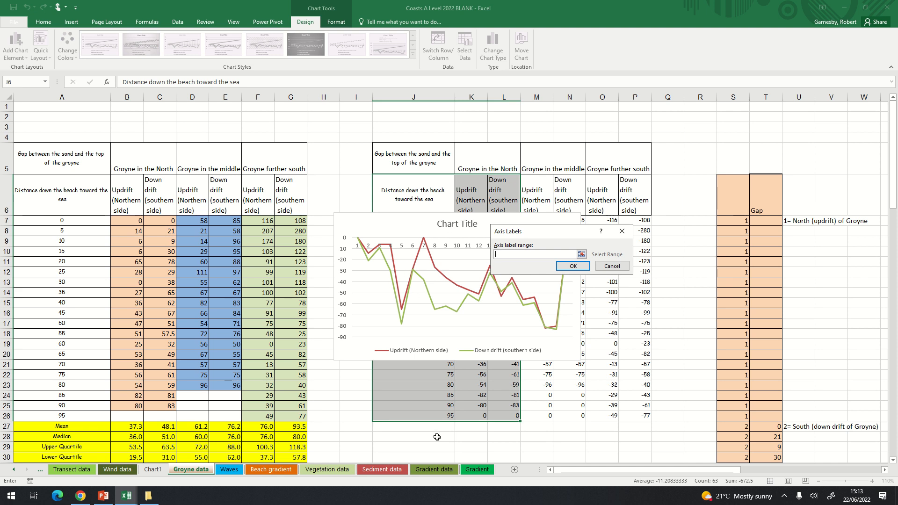
{"action": "left_click", "coordinate": [424, 407]}
{"action": "left_click_drag", "start_coordinate": [87, 220], "coordinate": [85, 413]}
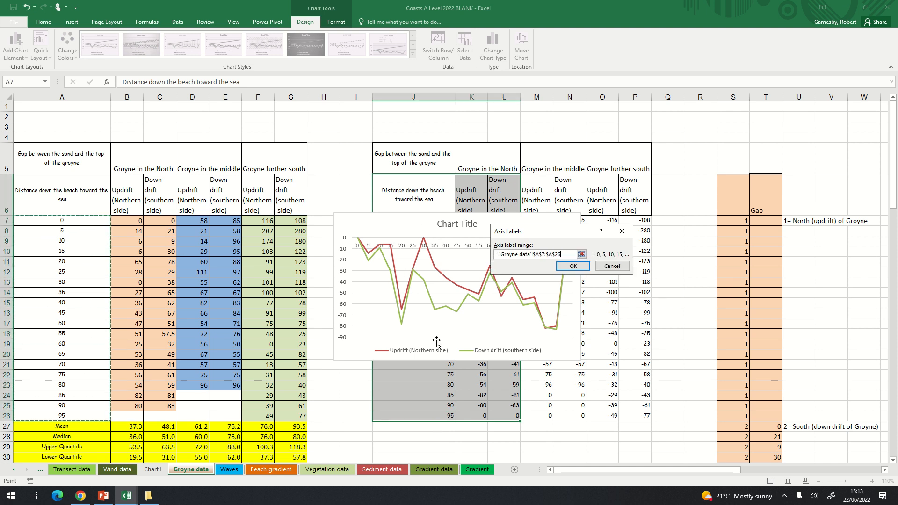
{"action": "left_click", "coordinate": [571, 274]}
{"action": "left_click", "coordinate": [638, 316]}
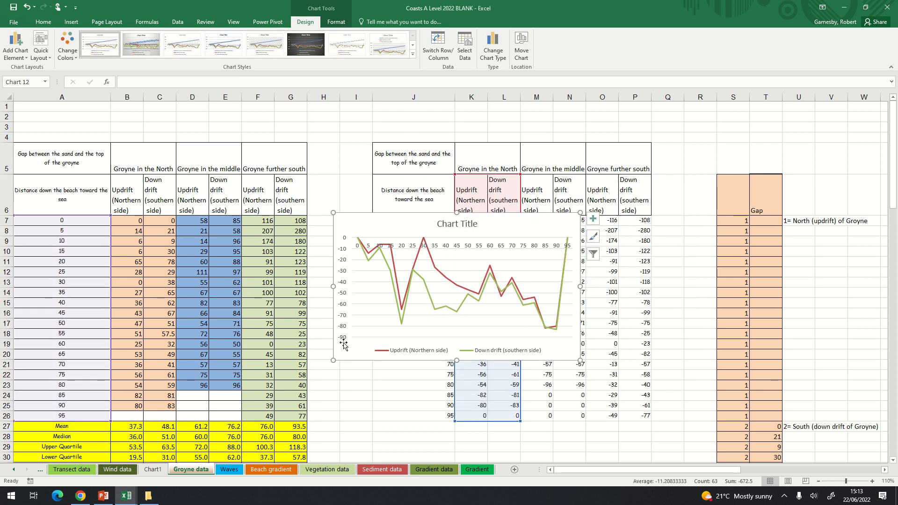
Add axis titles to the line chart of the northern groyne's gaps.
{"action": "left_click", "coordinate": [592, 218]}
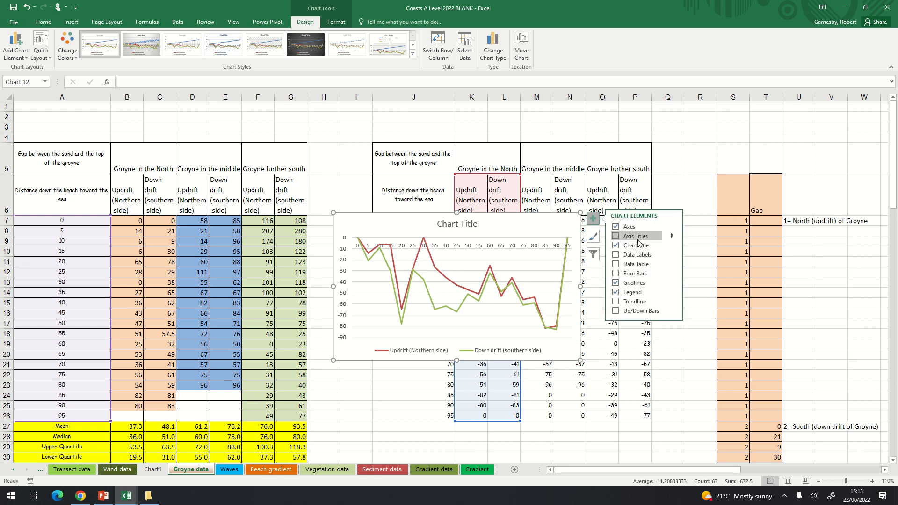
{"action": "left_click", "coordinate": [635, 237]}
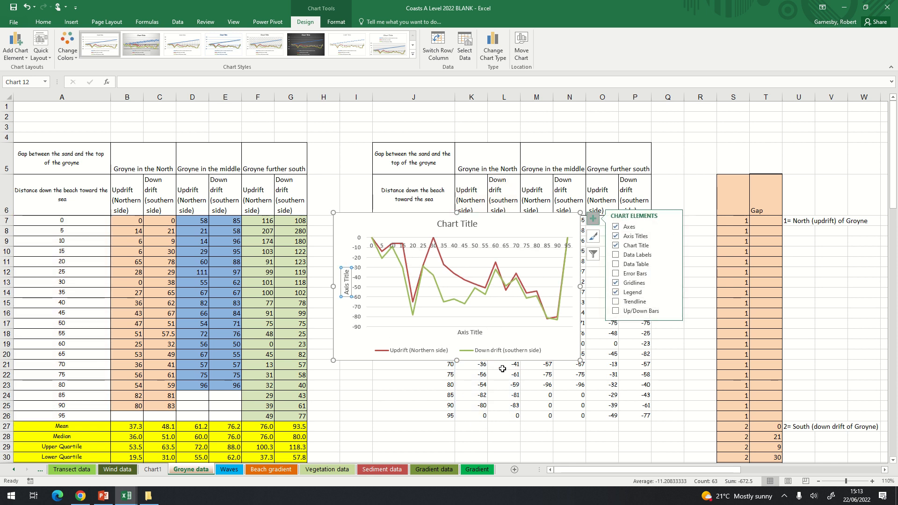
{"action": "scroll", "coordinate": [503, 369], "scroll_direction": "down", "scroll_amount": 1}
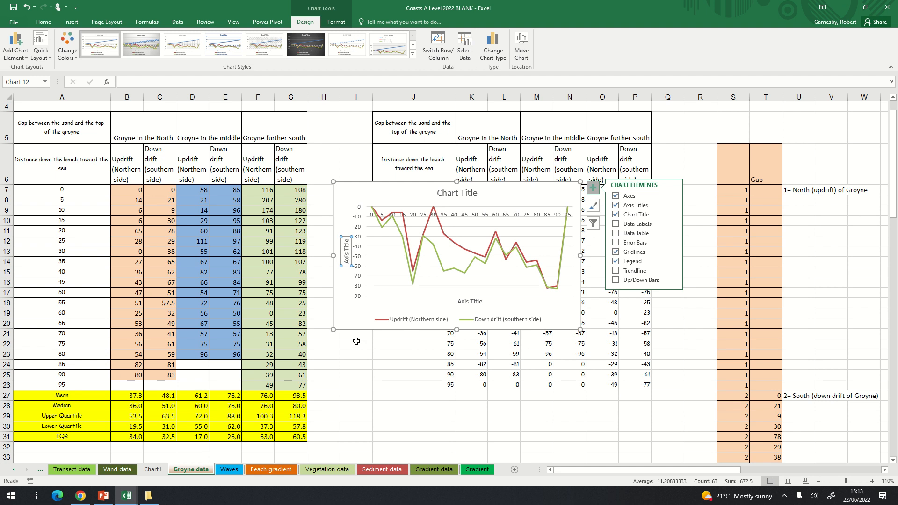
{"action": "left_click", "coordinate": [368, 354]}
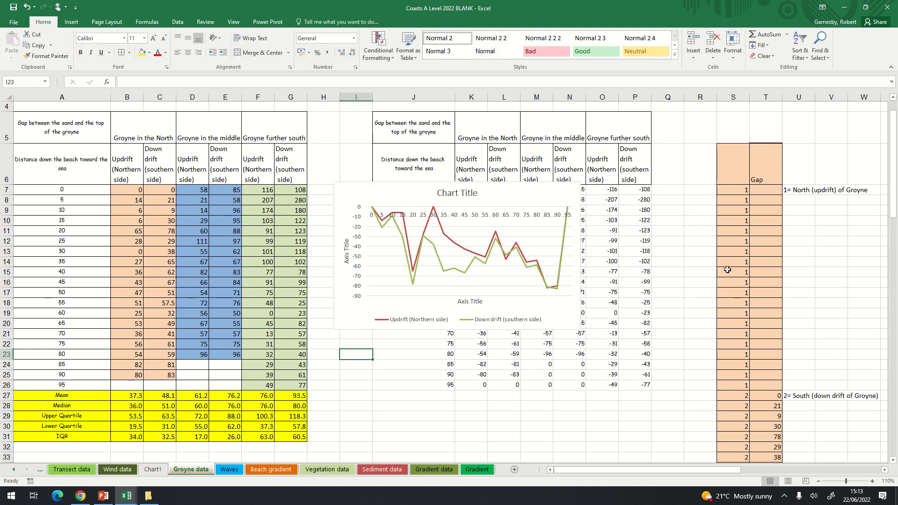
Link the first Gap cell T7 to B7 and fill the formula down to T26 for the northern updrift side.
{"action": "left_click", "coordinate": [765, 191]}
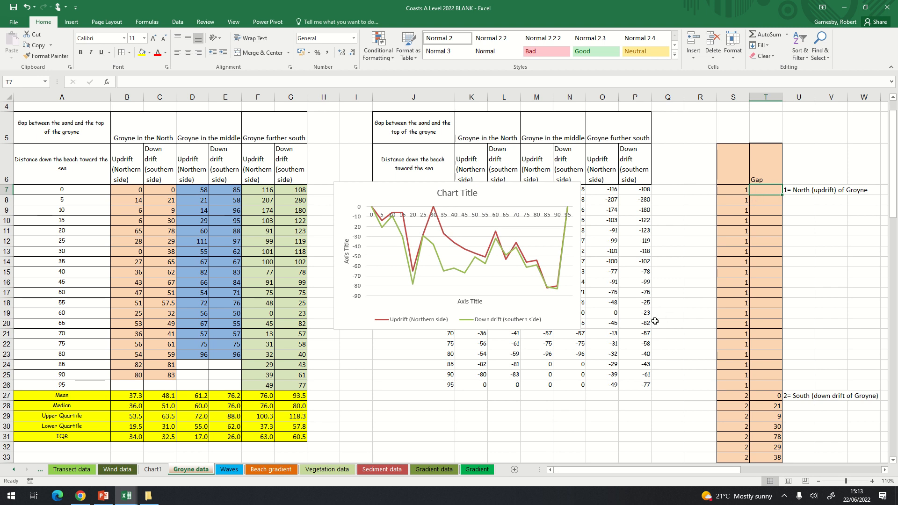
{"action": "type", "text": "="}
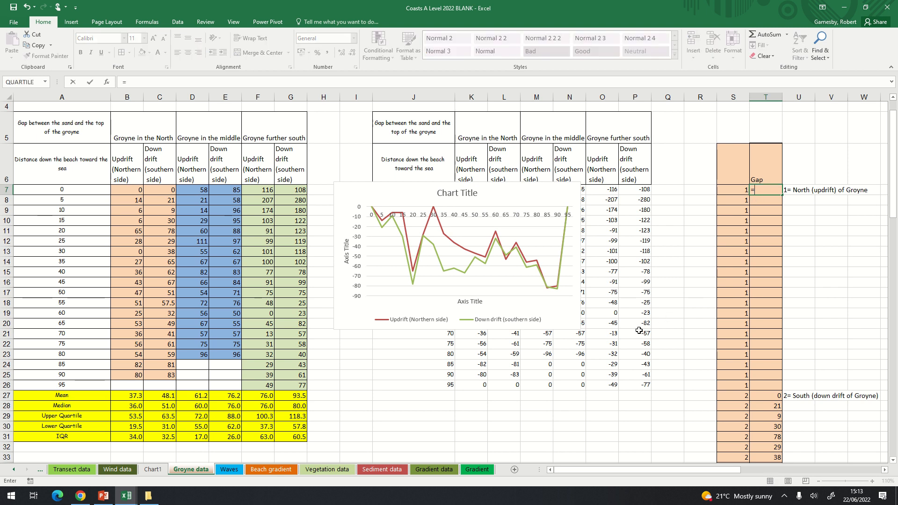
{"action": "left_click", "coordinate": [138, 190]}
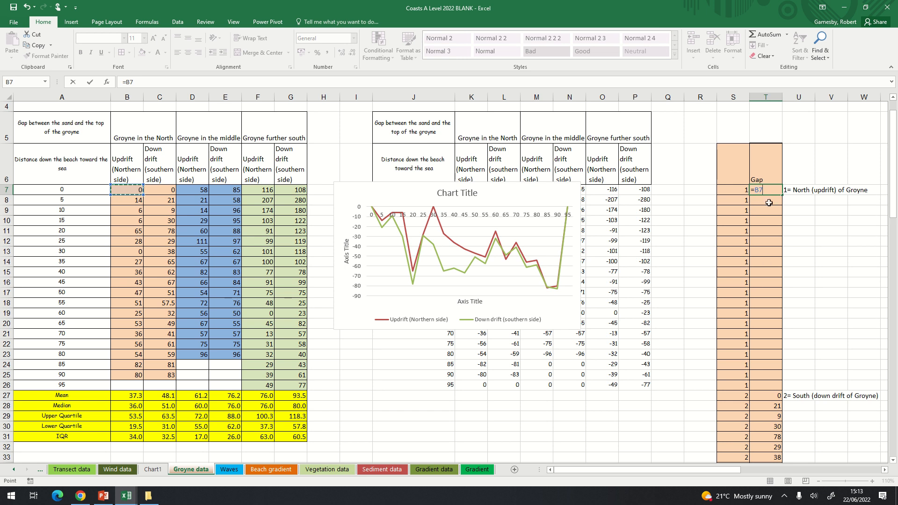
{"action": "key", "text": "Return"}
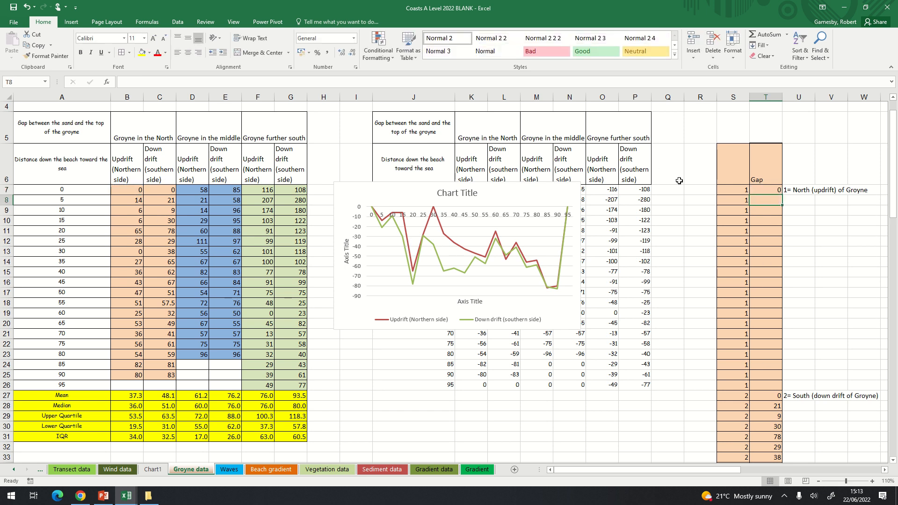
{"action": "key", "text": "Up"}
{"action": "left_click_drag", "start_coordinate": [783, 194], "coordinate": [777, 386]}
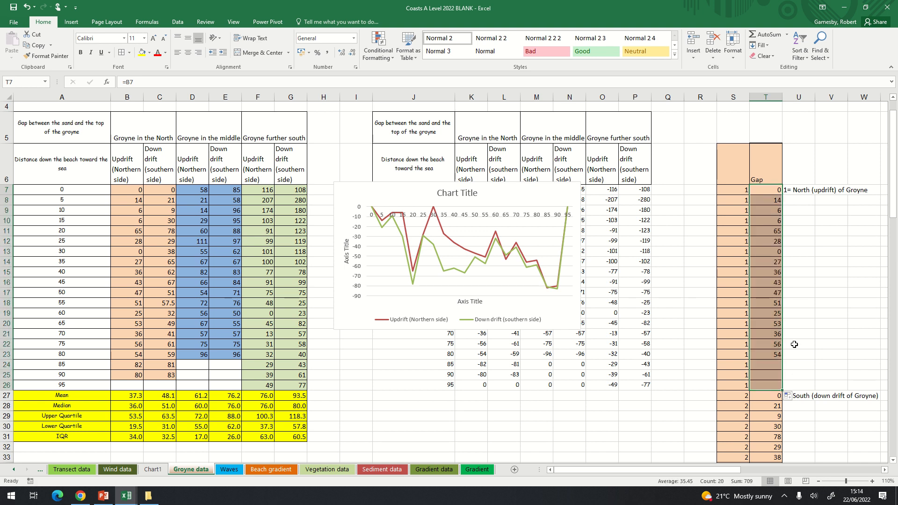
{"action": "left_click", "coordinate": [824, 345]}
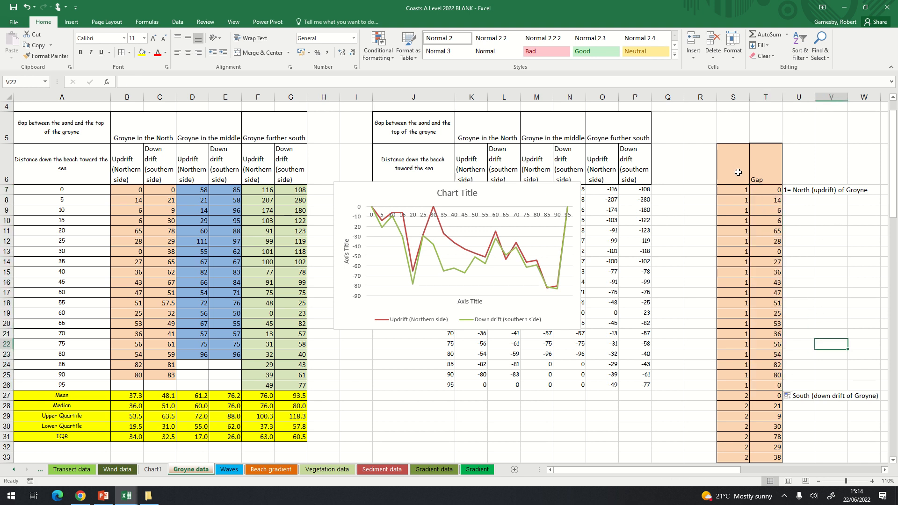
{"action": "scroll", "coordinate": [786, 417], "scroll_direction": "down", "scroll_amount": 6}
{"action": "scroll", "coordinate": [786, 417], "scroll_direction": "up", "scroll_amount": 8}
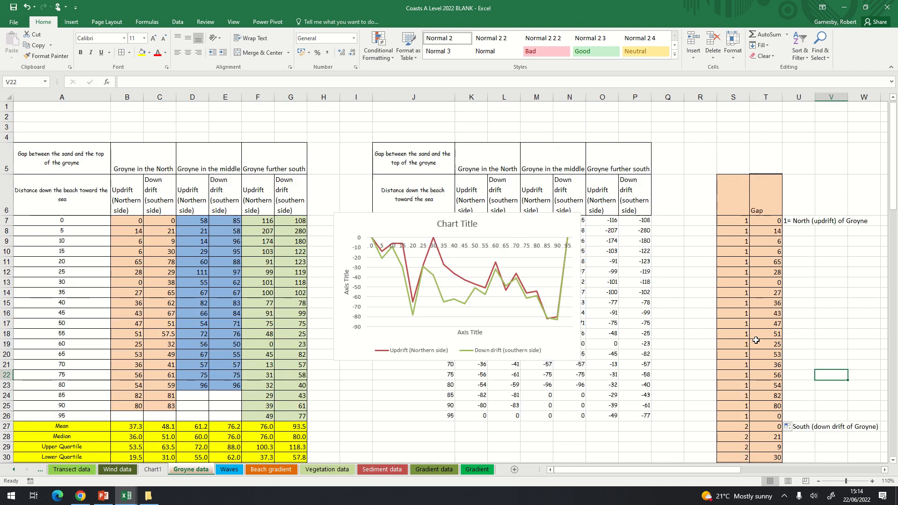
Insert a scatter chart of the coded groyne sides against their gaps from S6:T46.
{"action": "scroll", "coordinate": [815, 303], "scroll_direction": "down", "scroll_amount": 1}
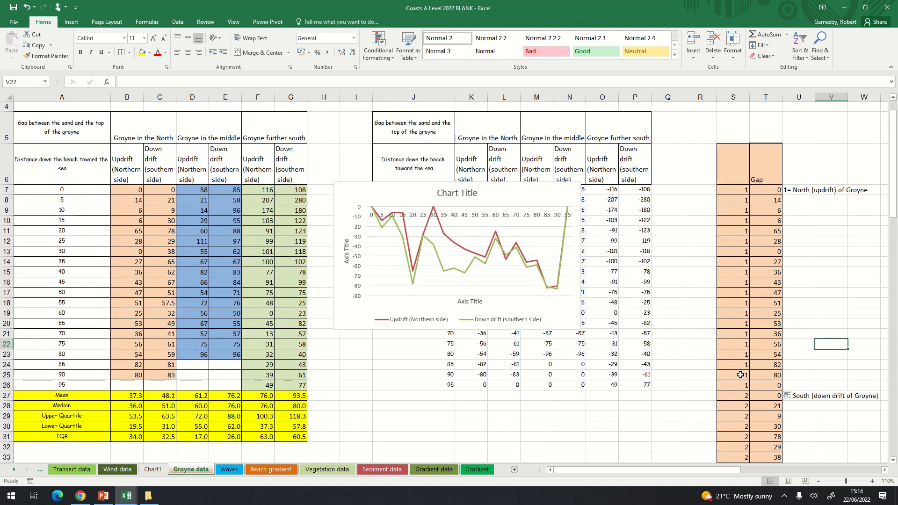
{"action": "scroll", "coordinate": [743, 377], "scroll_direction": "down", "scroll_amount": 2}
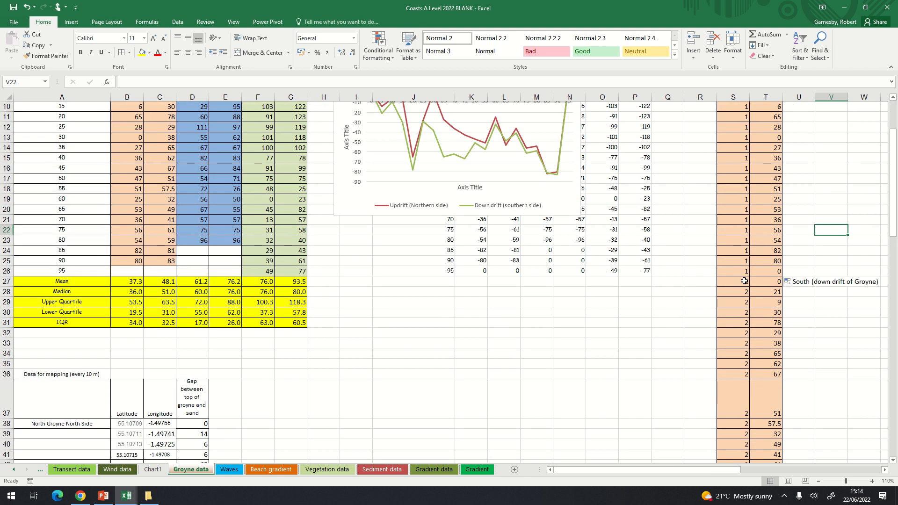
{"action": "scroll", "coordinate": [741, 439], "scroll_direction": "down", "scroll_amount": 4}
{"action": "left_click_drag", "start_coordinate": [741, 382], "coordinate": [765, 157]}
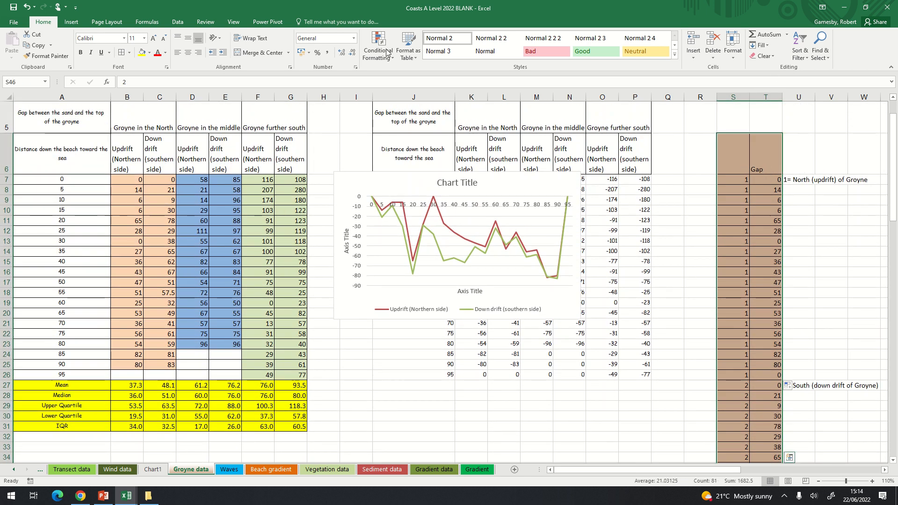
{"action": "left_click", "coordinate": [71, 22]}
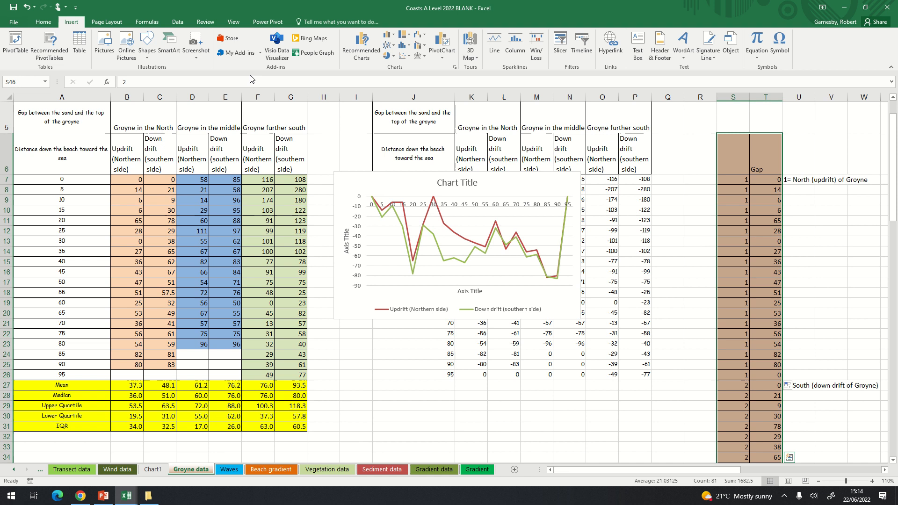
{"action": "left_click", "coordinate": [405, 58]}
{"action": "left_click", "coordinate": [411, 86]}
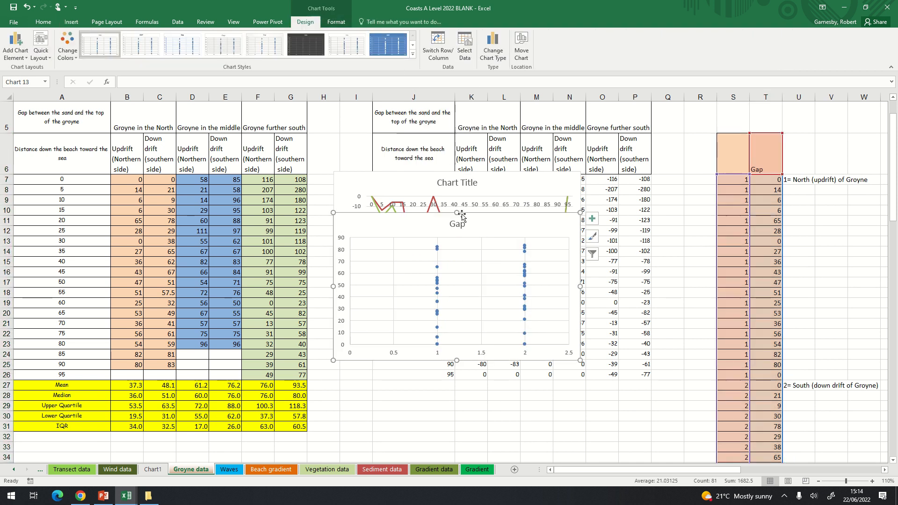
Move the Gap scatter chart into the empty area below the negative gap table, clear of the line chart, and deselect it.
{"action": "left_click_drag", "start_coordinate": [510, 231], "coordinate": [596, 252]}
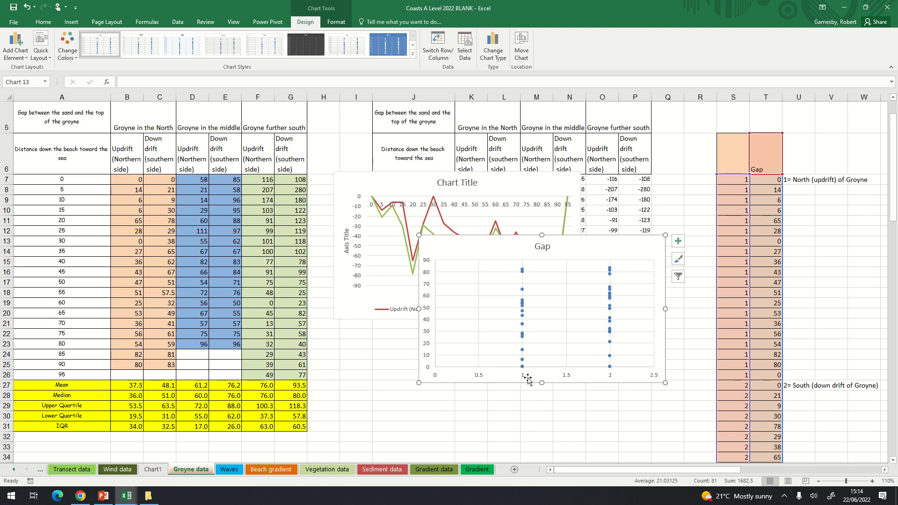
{"action": "left_click_drag", "start_coordinate": [635, 380], "coordinate": [600, 413]}
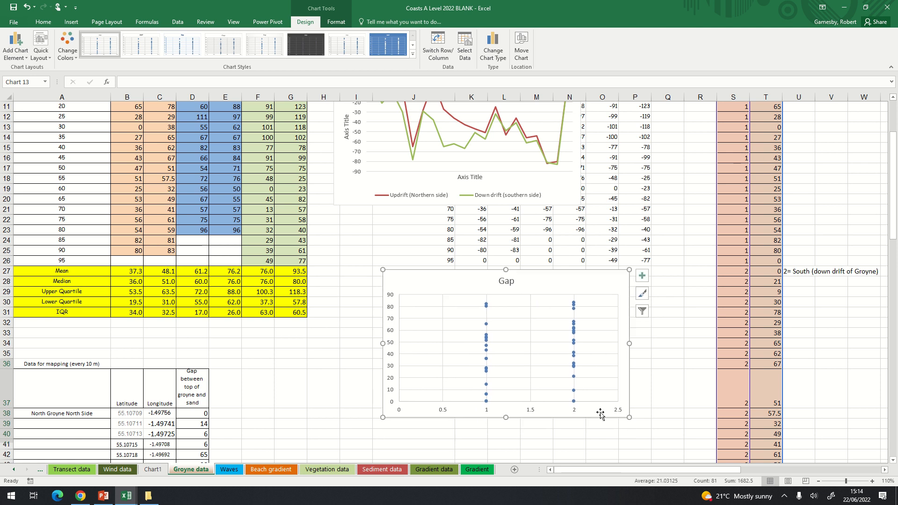
{"action": "left_click", "coordinate": [311, 384]}
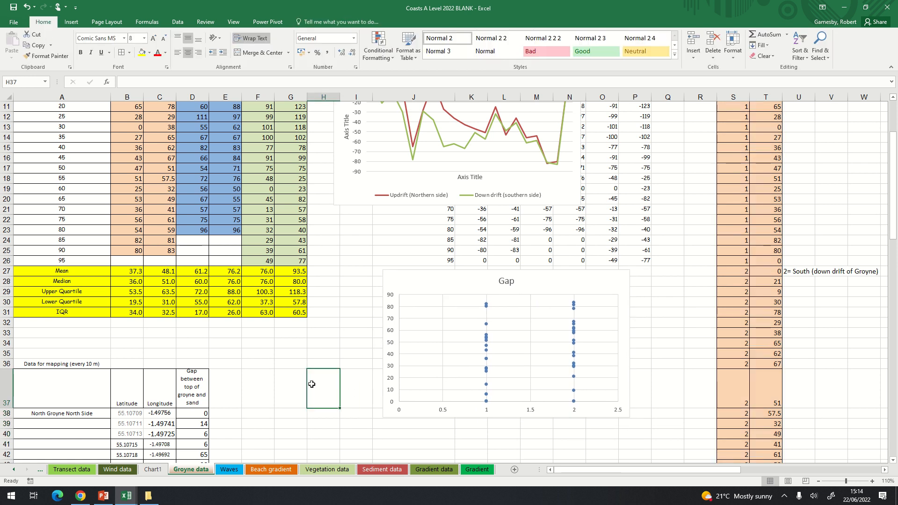